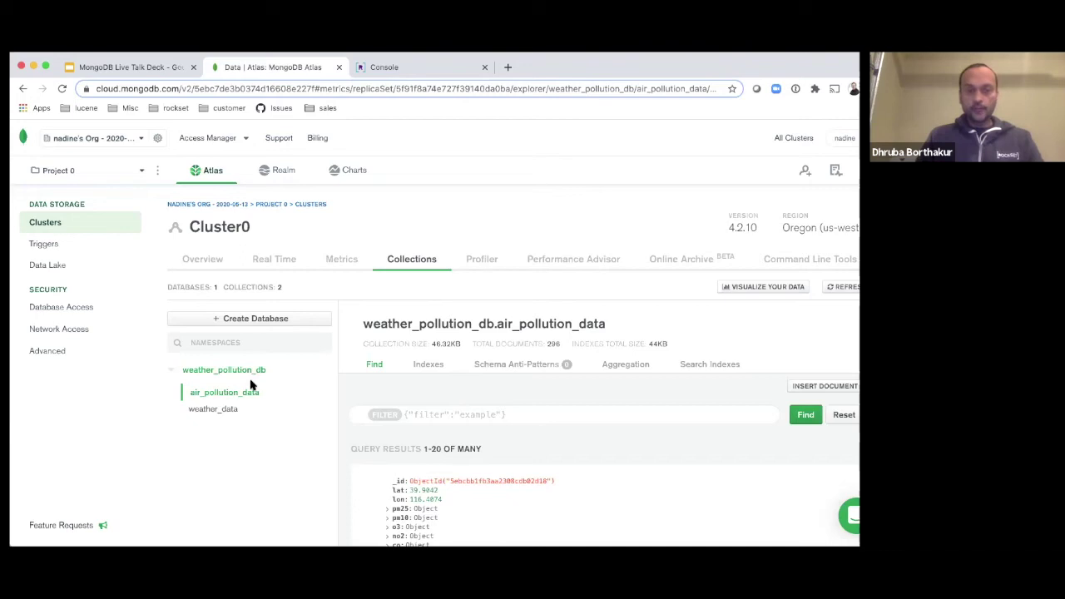
Browse the weather_data and air_pollution_data collections, then go to Security > Database Access
scroll(252, 385, "down", 1)
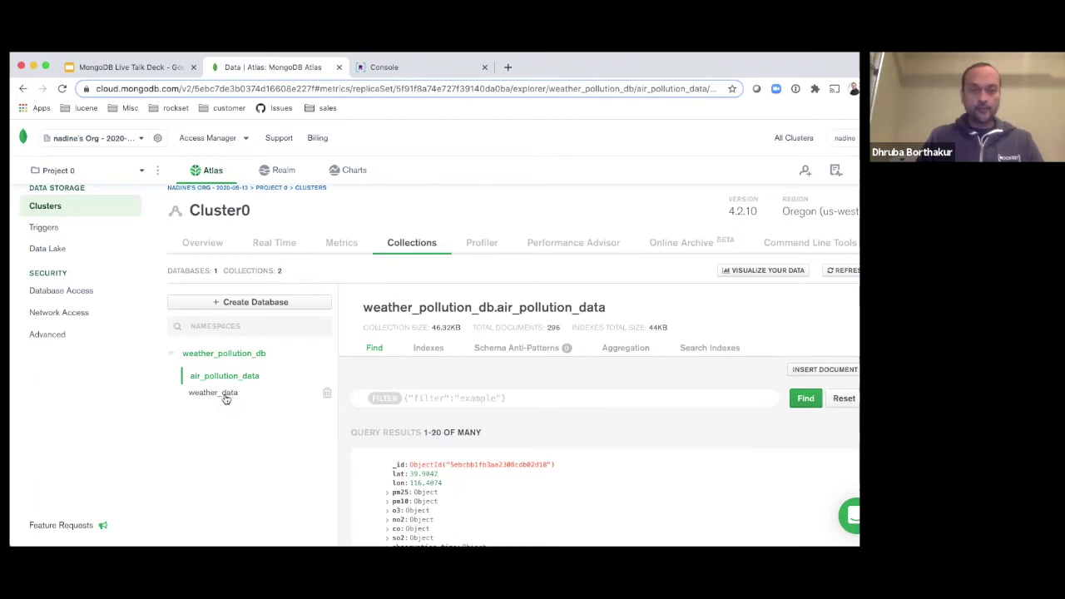
left_click(224, 396)
left_click(237, 377)
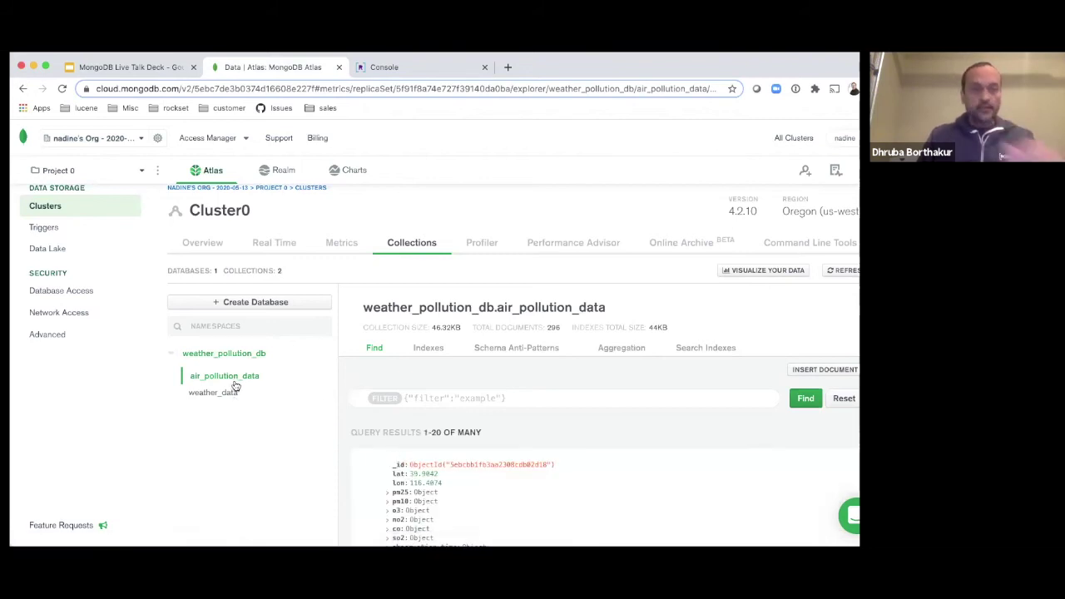
left_click(83, 293)
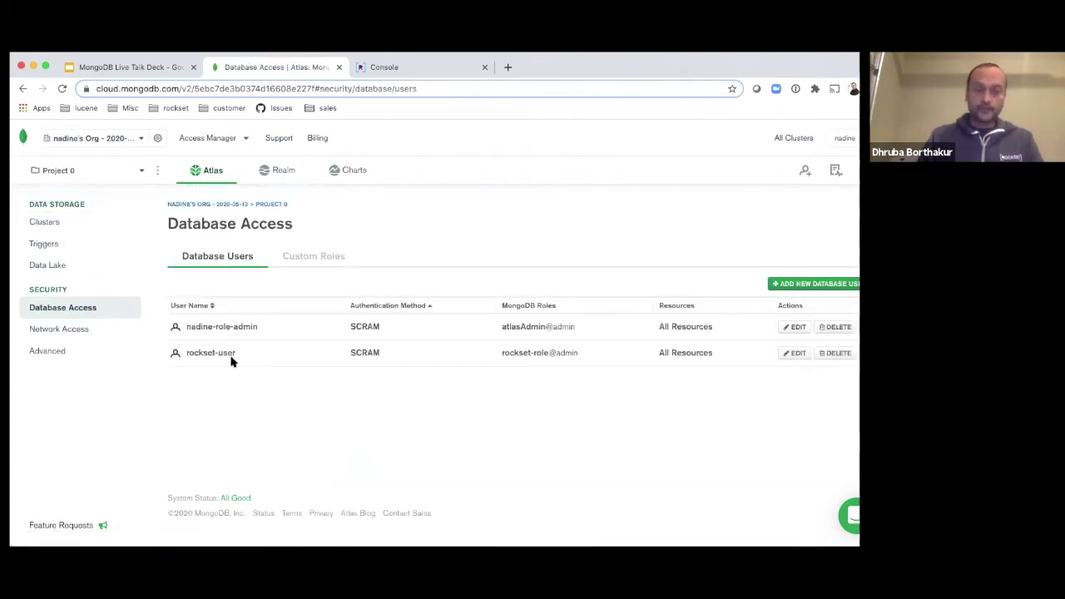
Review Custom Roles and Database Users, then check Network Access listing rockset-ip1 to rockset-ip3
left_click(301, 258)
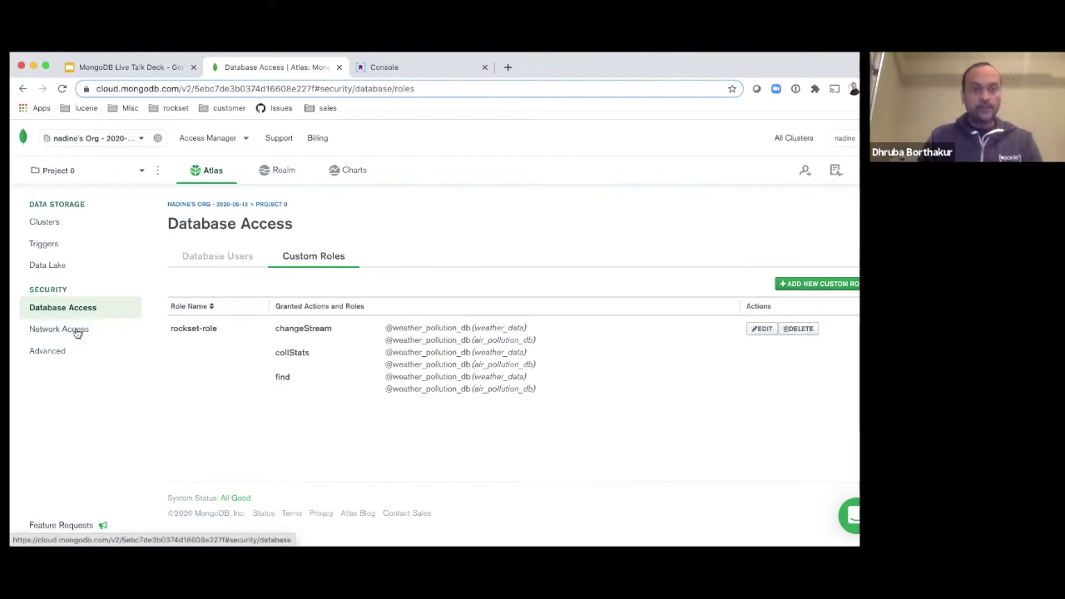
left_click(212, 263)
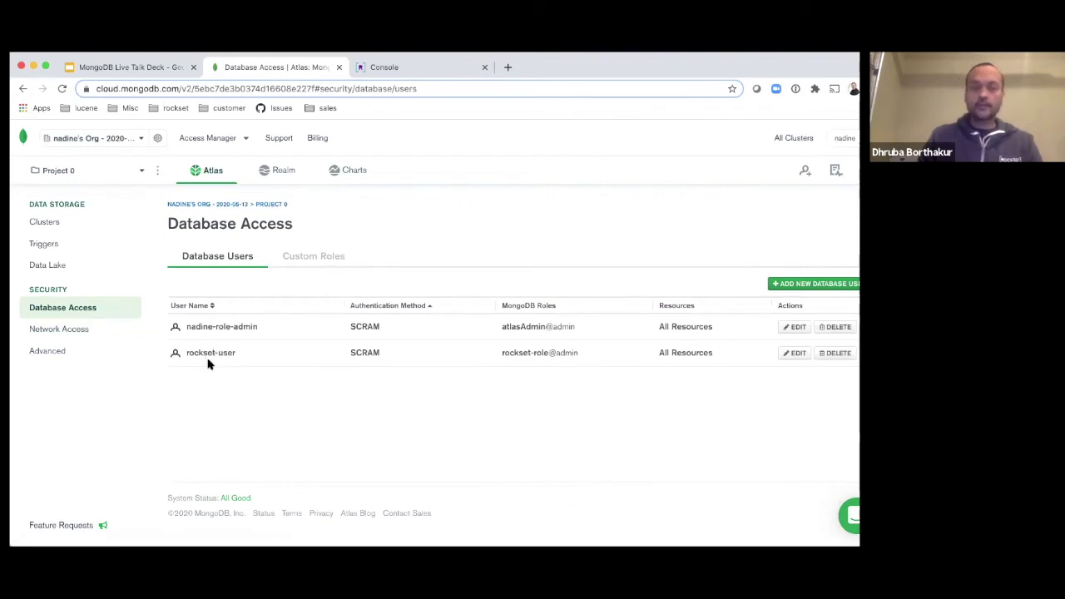
left_click(76, 330)
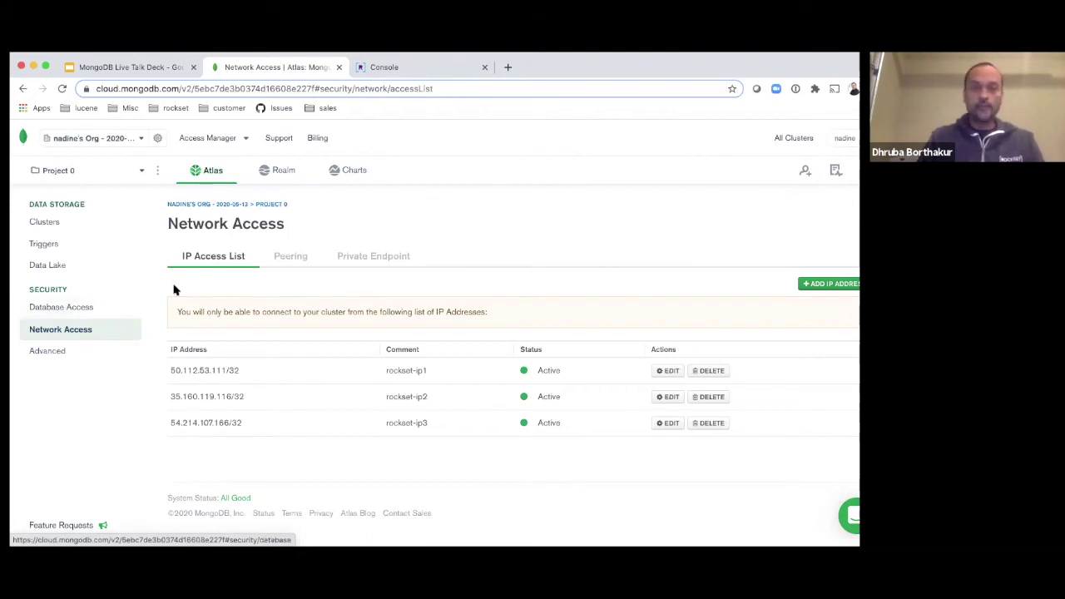
left_click(398, 68)
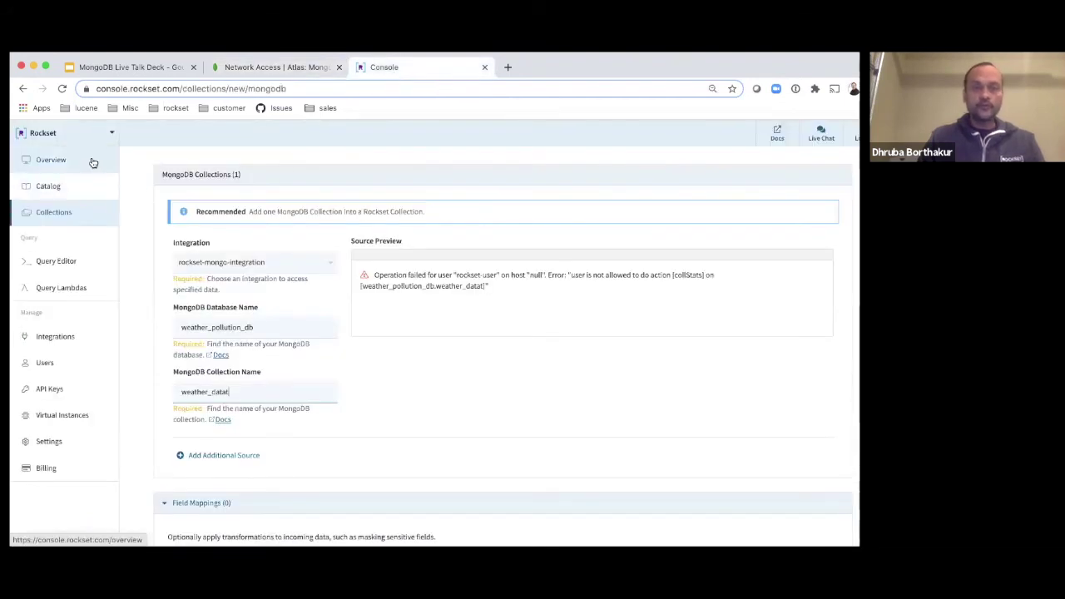
In the Rockset Console, go to Integrations and begin adding a new integration
left_click(108, 89)
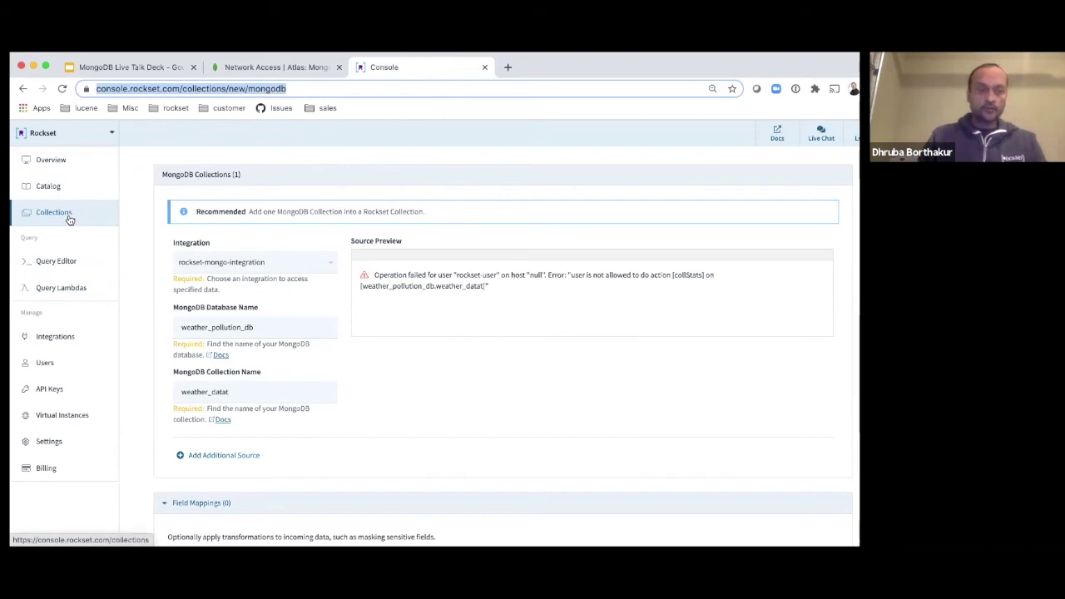
left_click(63, 337)
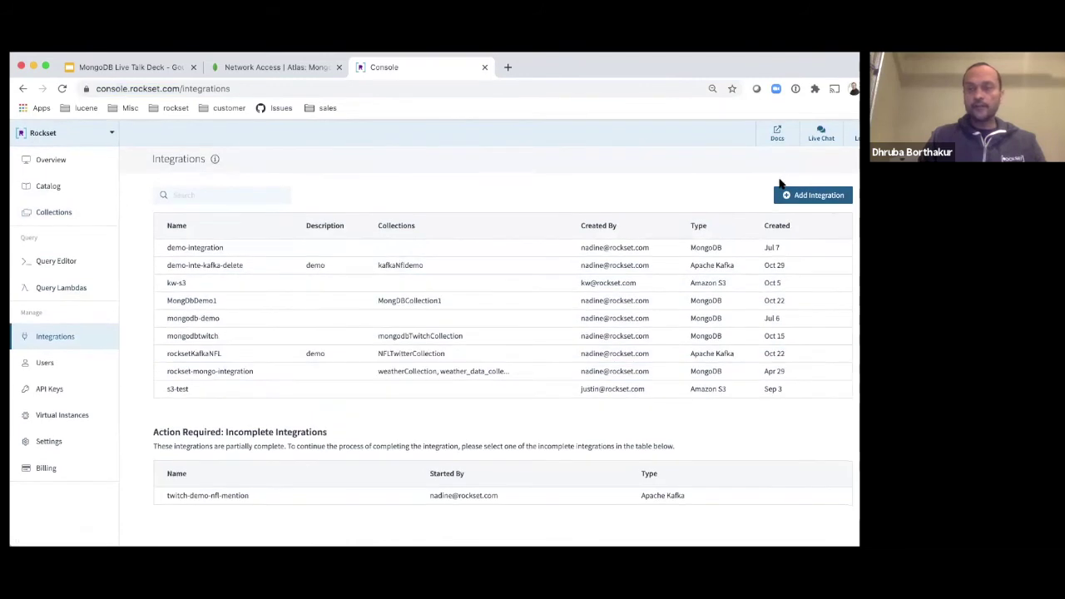
left_click(826, 197)
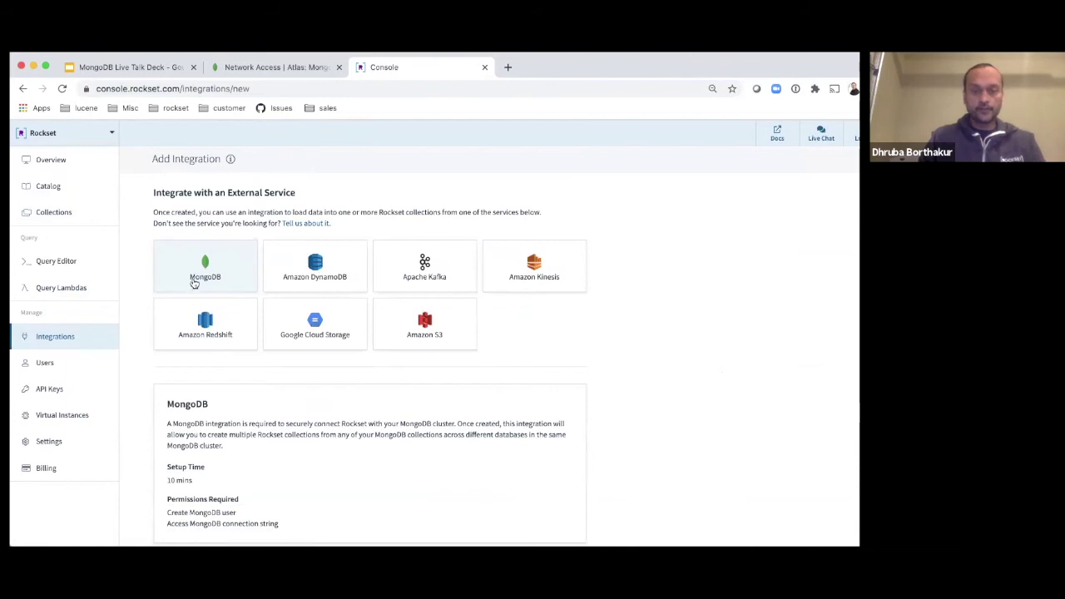
Choose MongoDB, start the setup, and name the integration 'md-demo-integratio'
left_click(199, 269)
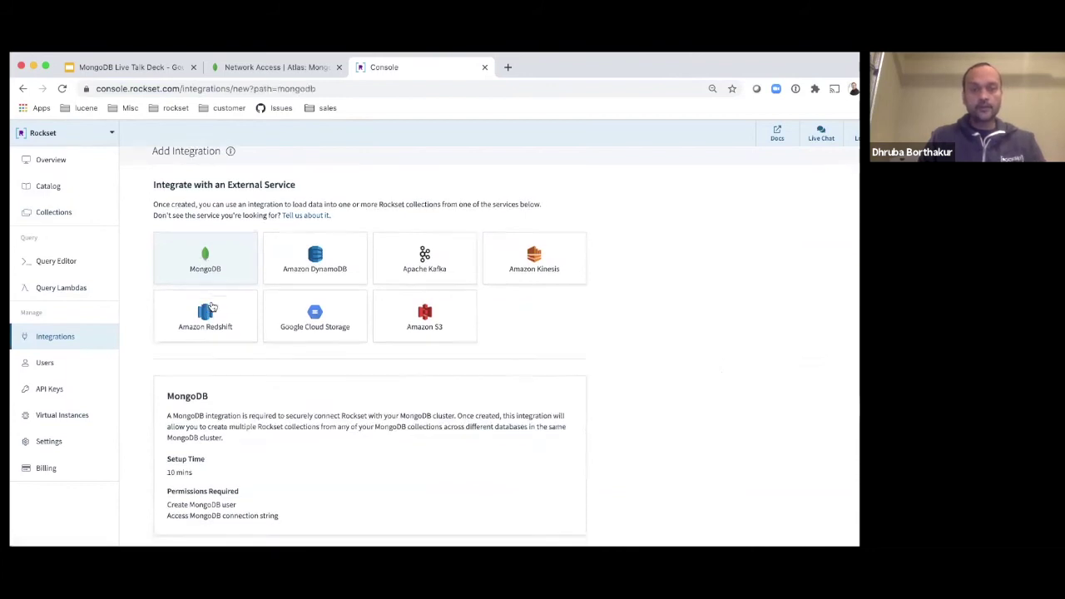
scroll(209, 307, "down", 2)
left_click(219, 469)
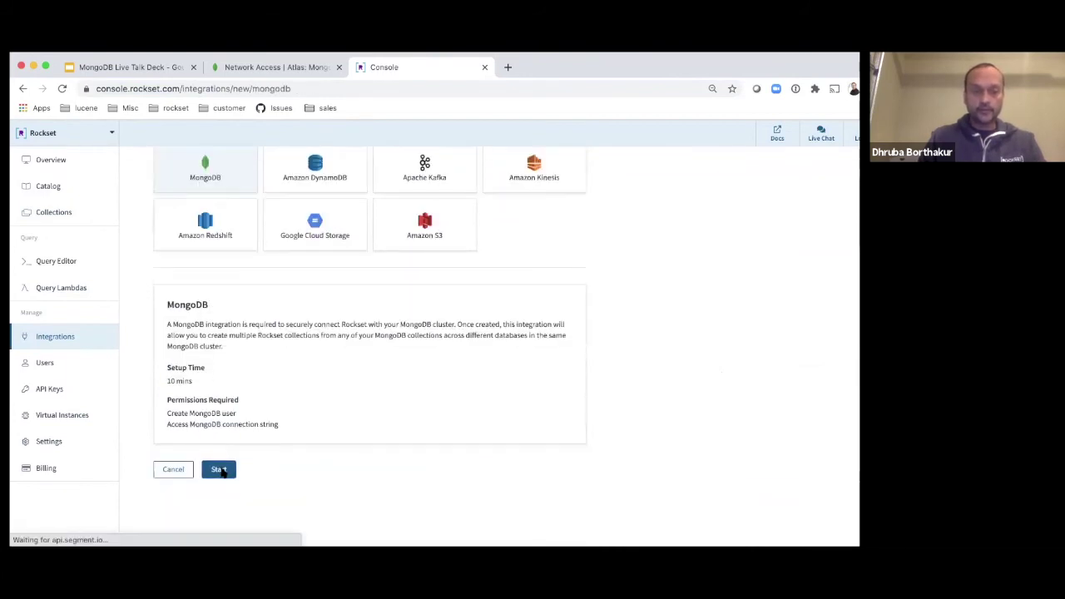
scroll(244, 354, "up", 3)
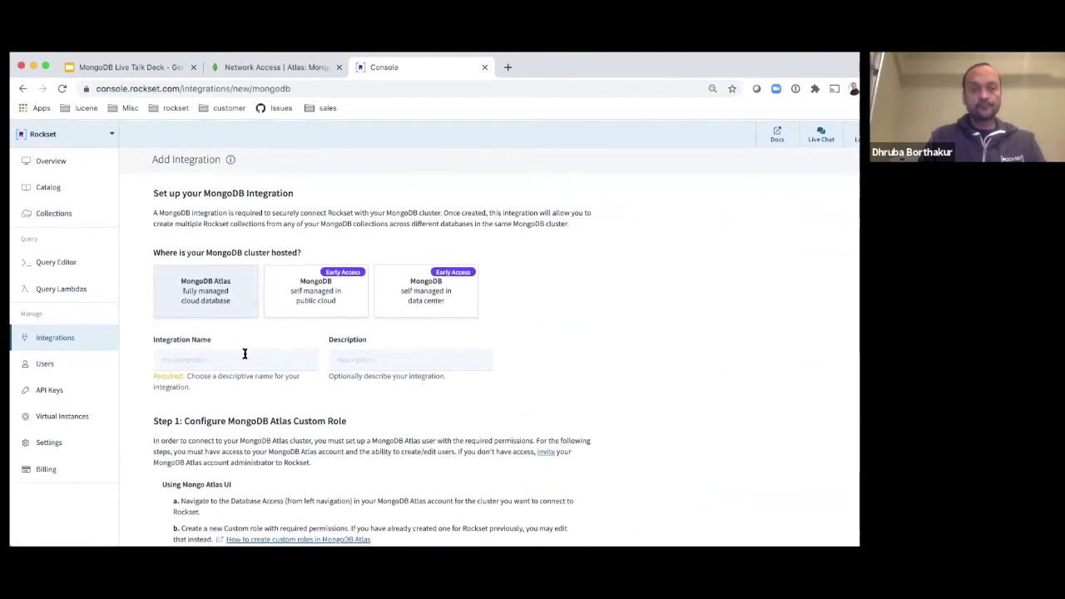
scroll(245, 352, "down", 2)
left_click(220, 305)
type("m")
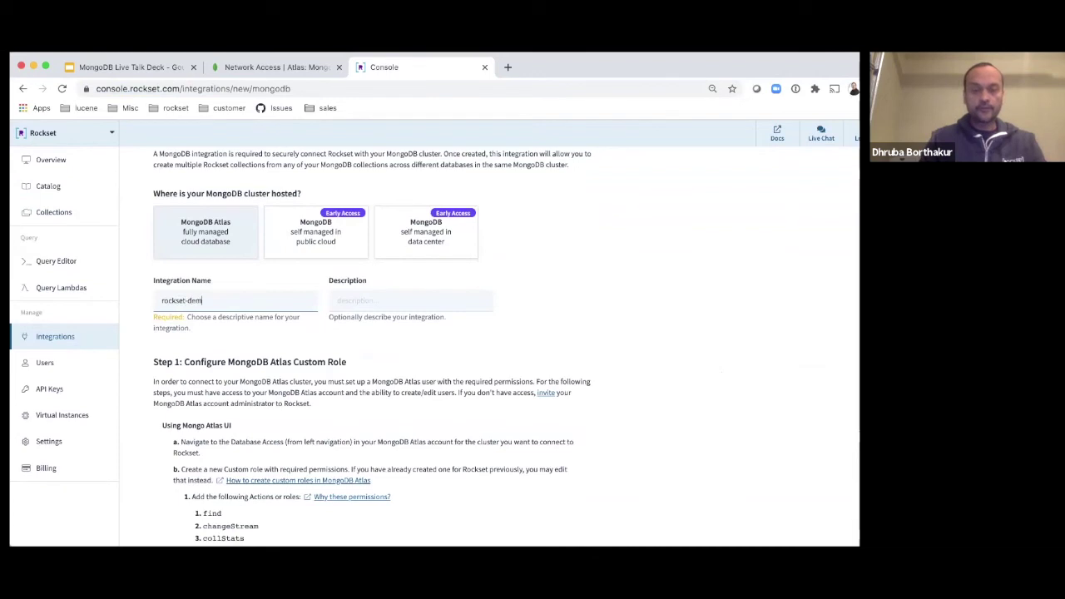
type("d-demo-integration")
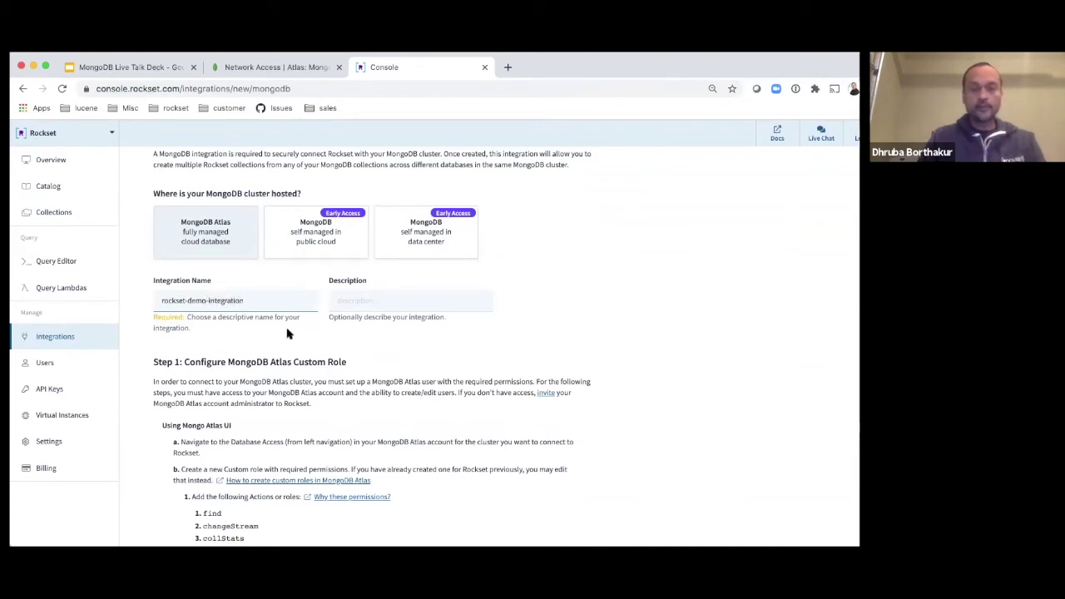
Enter Atlas user 'rockset-', select the password field, and set default database 'weather_'
scroll(333, 315, "down", 3)
scroll(333, 316, "down", 7)
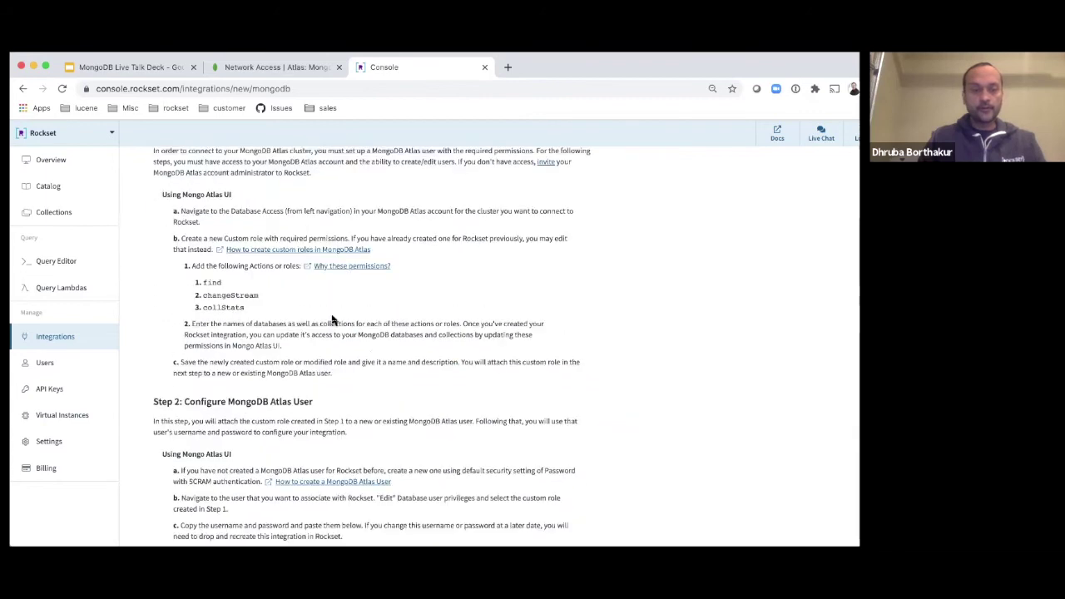
left_click(205, 397)
type("rockset-user")
left_click(190, 450)
scroll(190, 450, "down", 3)
scroll(190, 450, "down", 3)
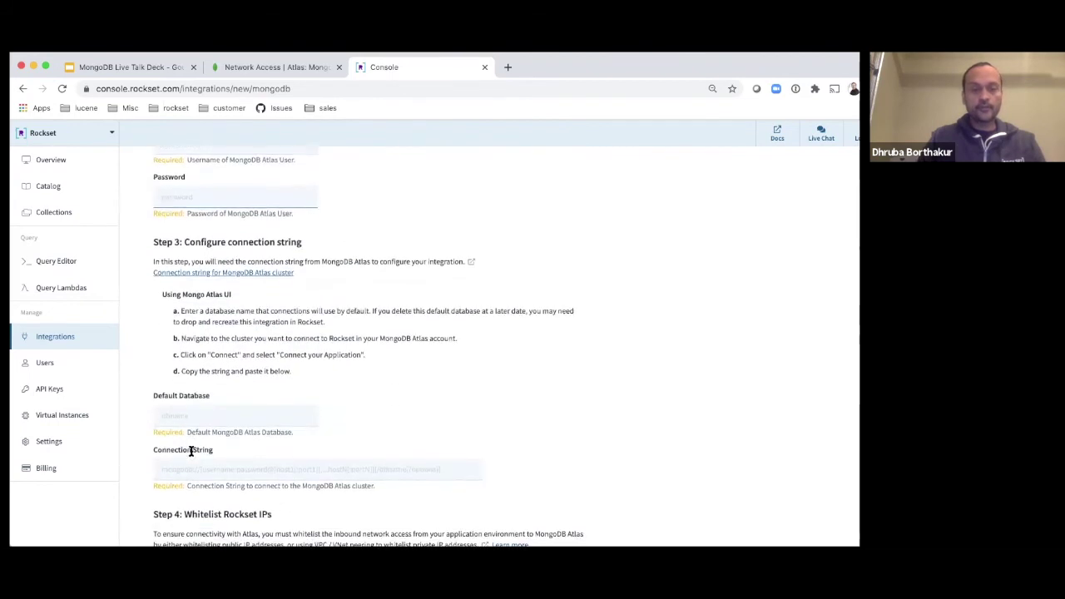
left_click(188, 413)
type("wa")
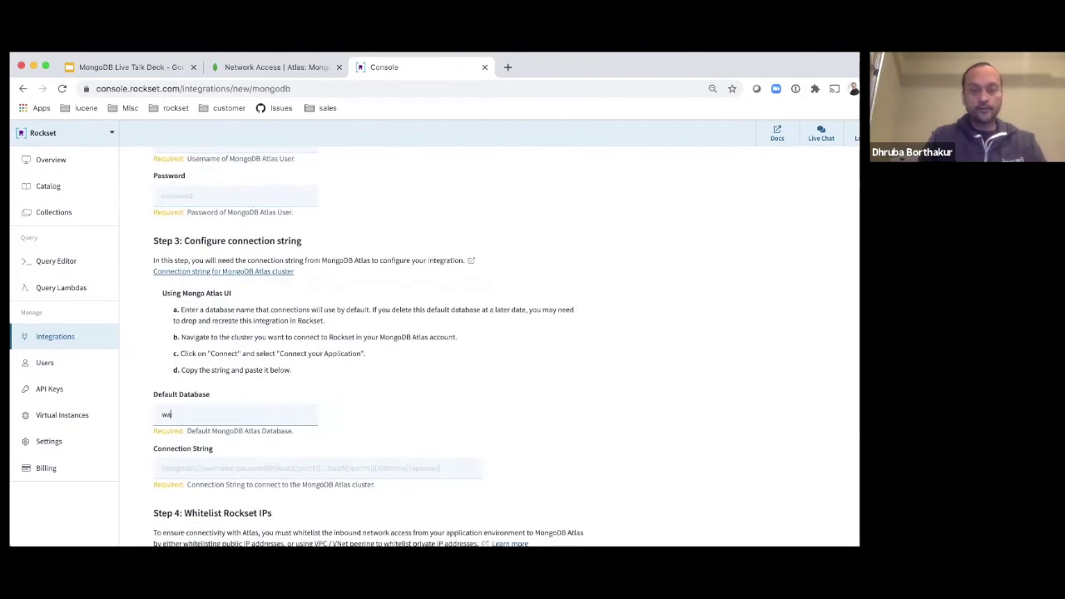
key("BackSpace")
key("BackSpace")
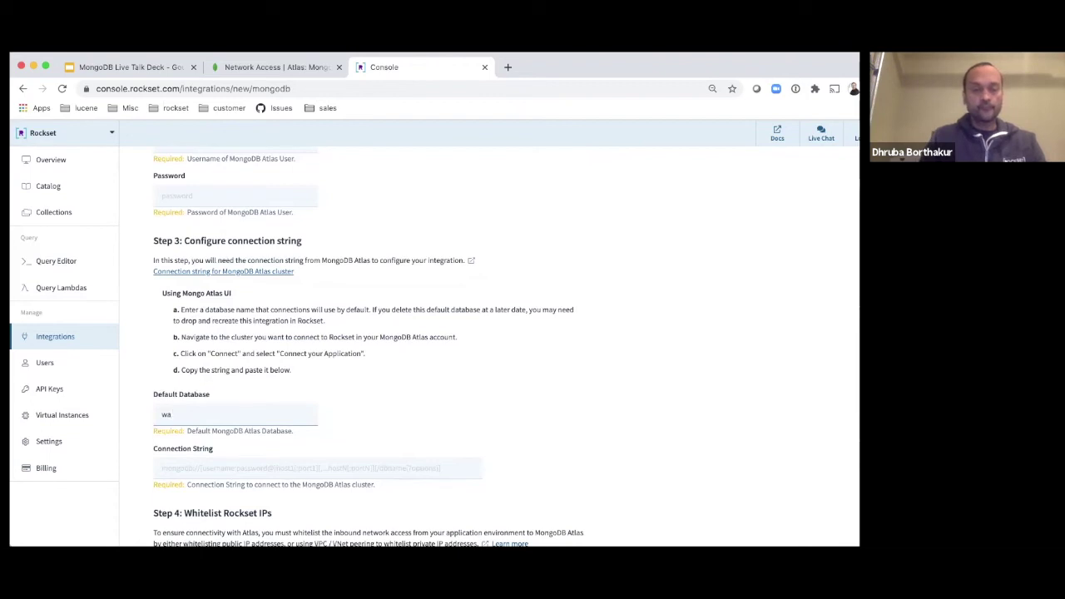
type("ather_pollution_")
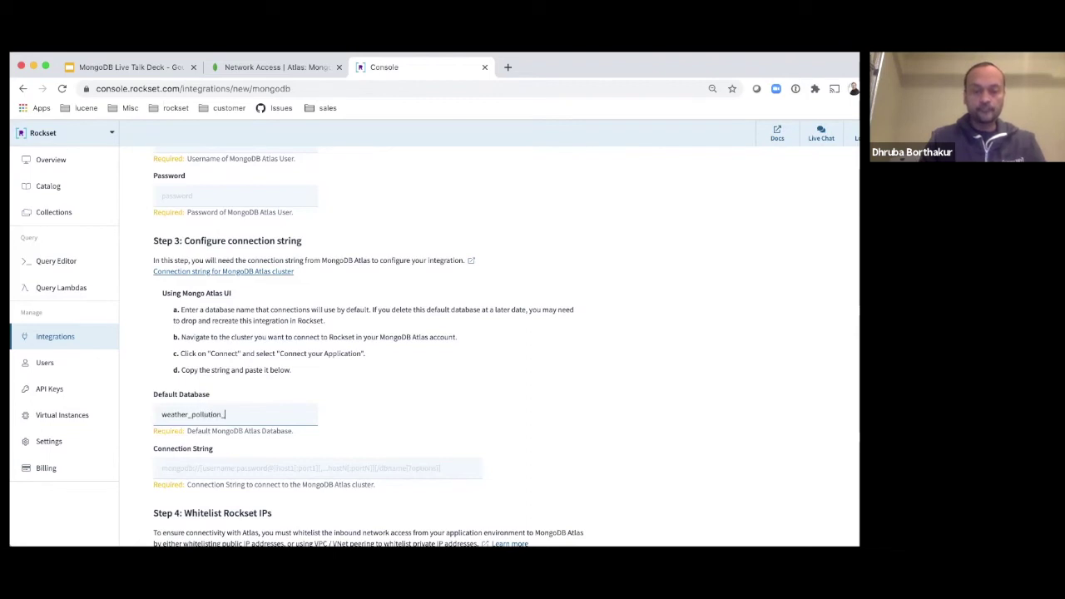
Leave the setup unsaved, return to Integrations, and select rockset-mongo-integration
scroll(193, 432, "down", 2)
left_click(198, 409)
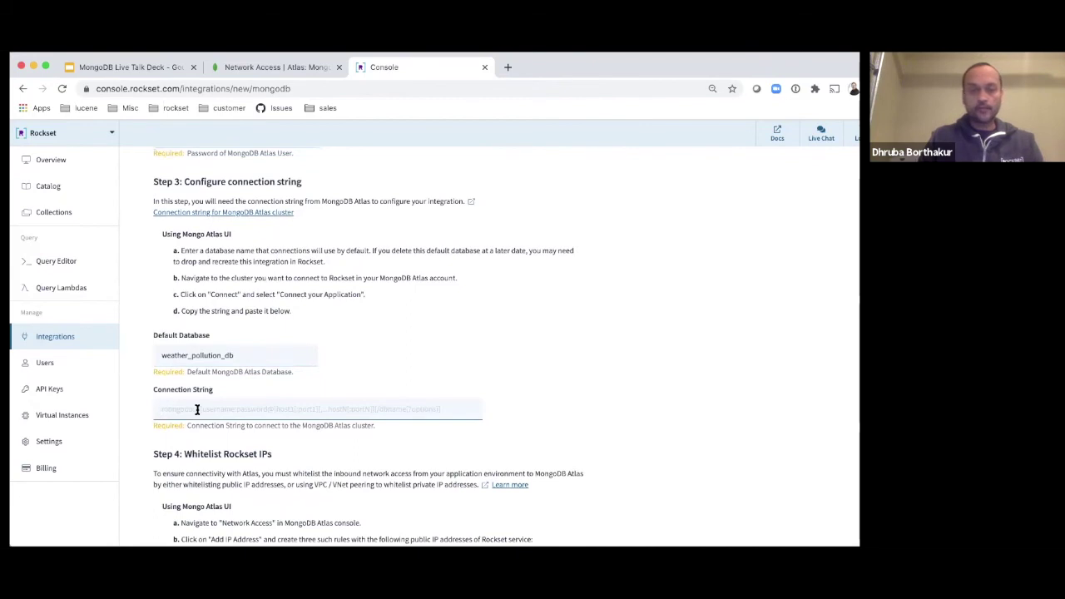
scroll(197, 409, "down", 5)
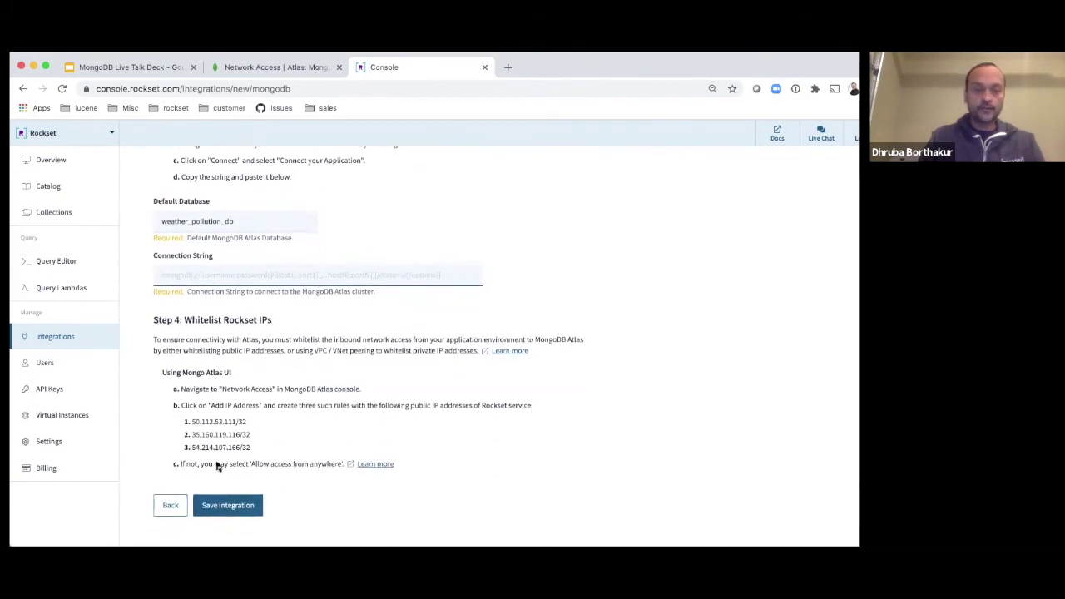
left_click(69, 336)
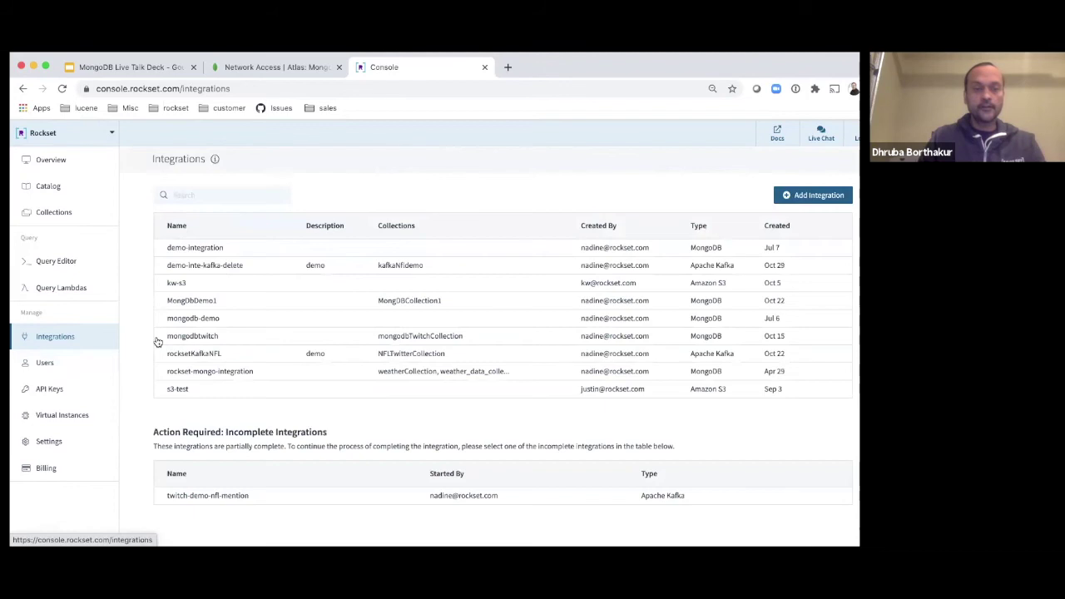
left_click(215, 376)
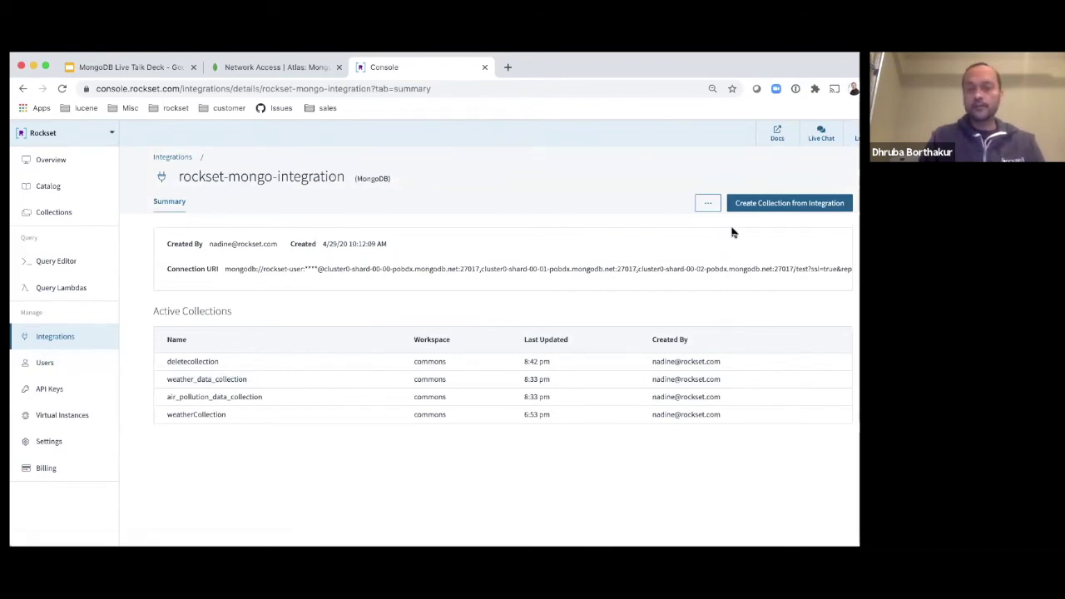
Create a collection from rockset-mongo-integration and select the Collection Name field
left_click(764, 205)
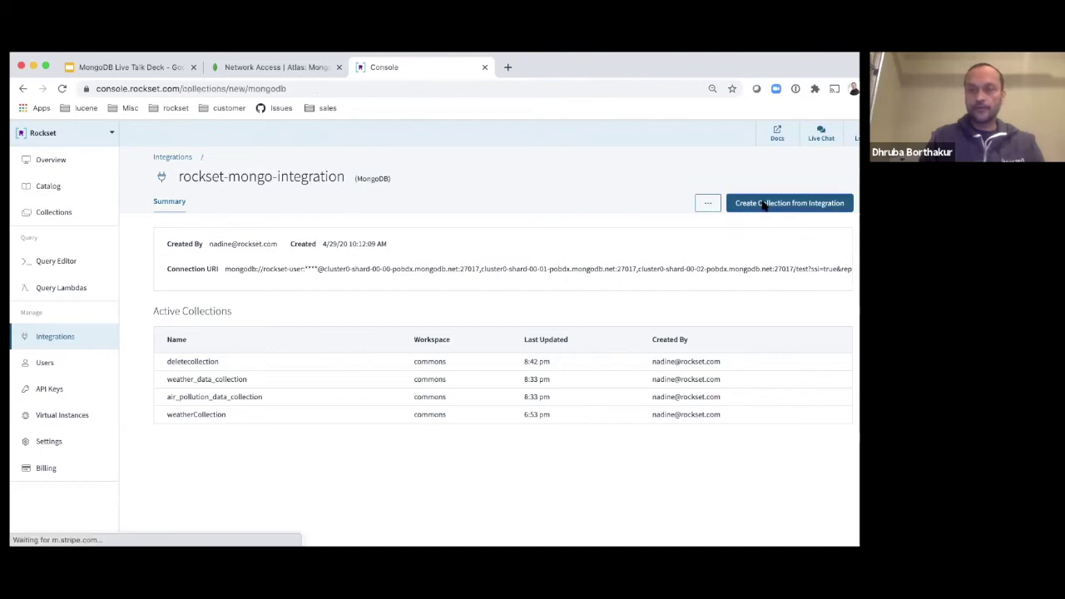
left_click(201, 210)
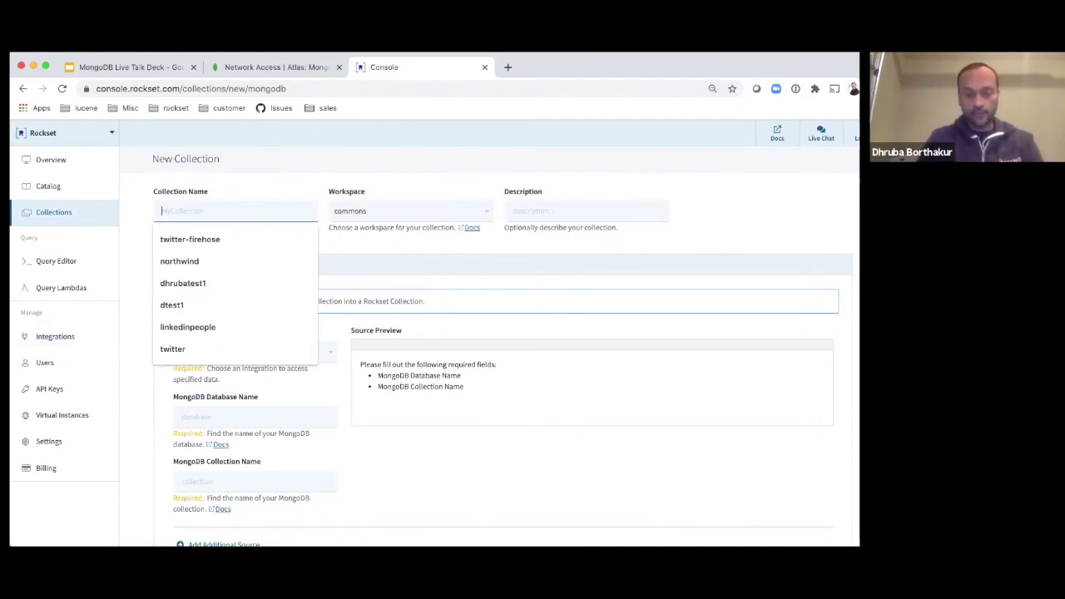
Fill in collection name 'weath', database 'weather' and MongoDB collection 'weather-data'
type("weather-data_collection")
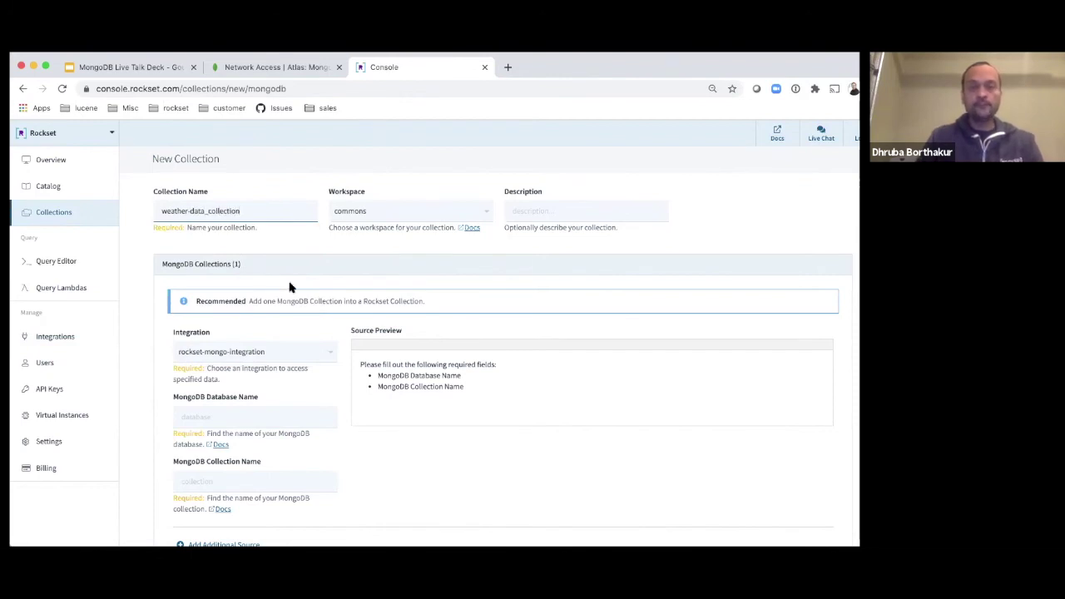
scroll(288, 360, "down", 2)
left_click(212, 330)
type("weather_pollution_db")
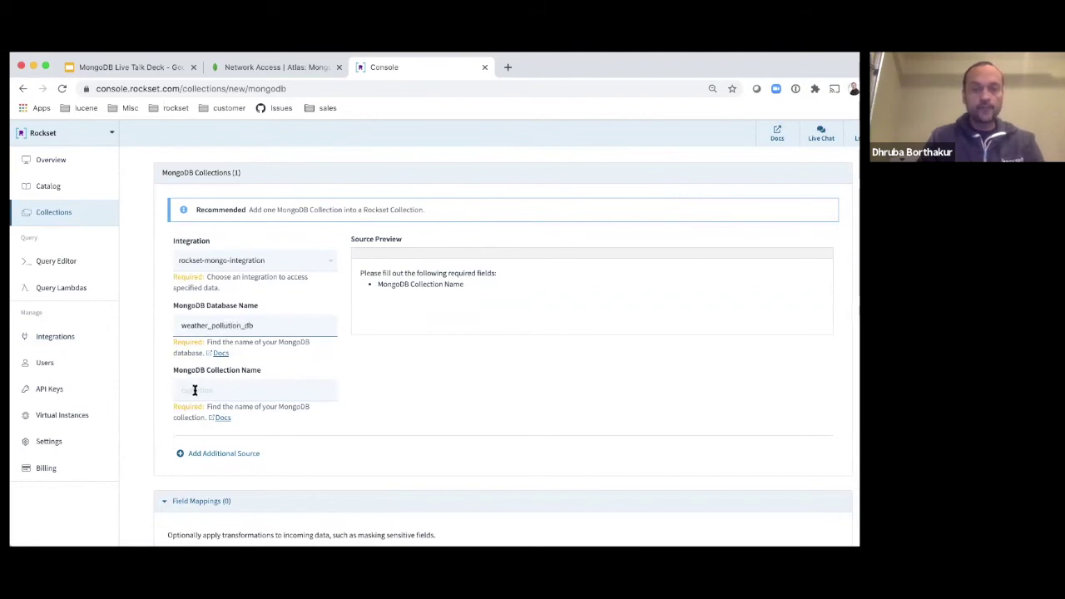
left_click(195, 390)
type("we")
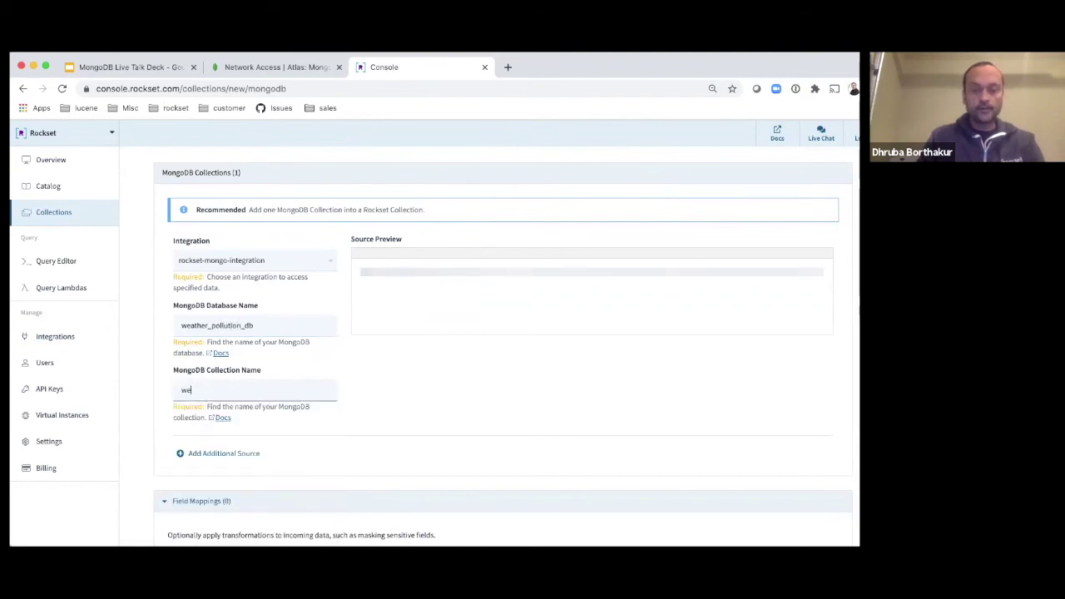
type("ather-data")
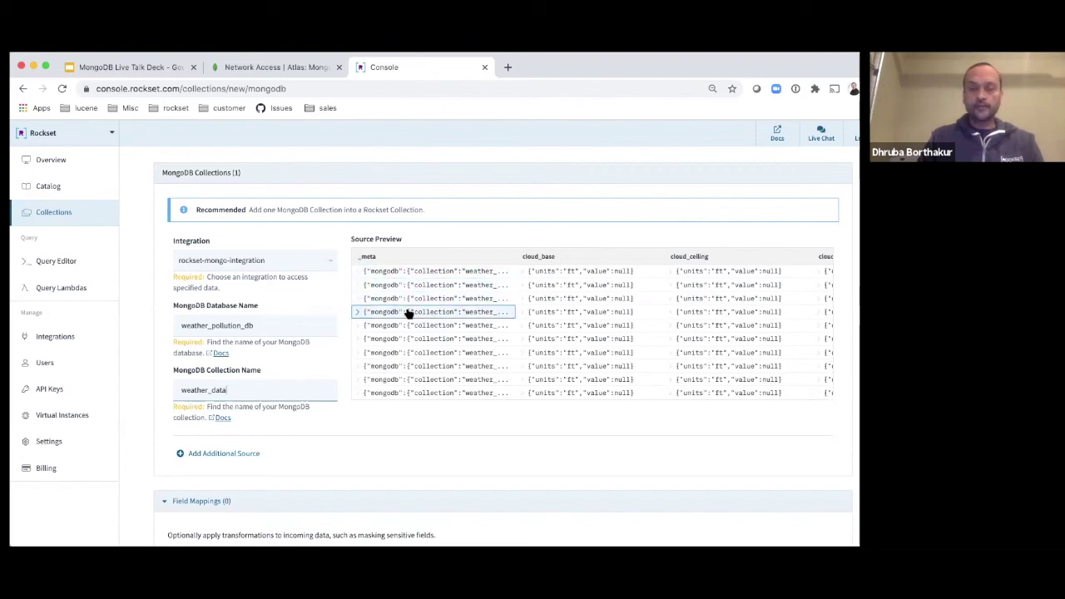
Review the Retention and Virtual Instances options, then go to Collections without creating it
scroll(407, 312, "down", 1)
scroll(408, 312, "up", 1)
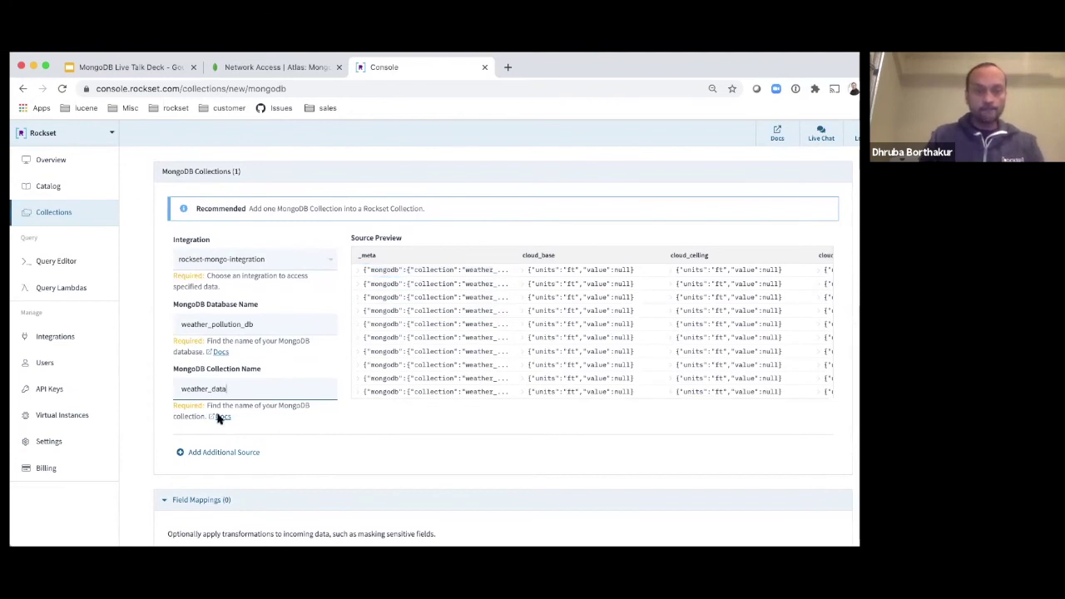
scroll(215, 449, "down", 2)
scroll(216, 450, "down", 2)
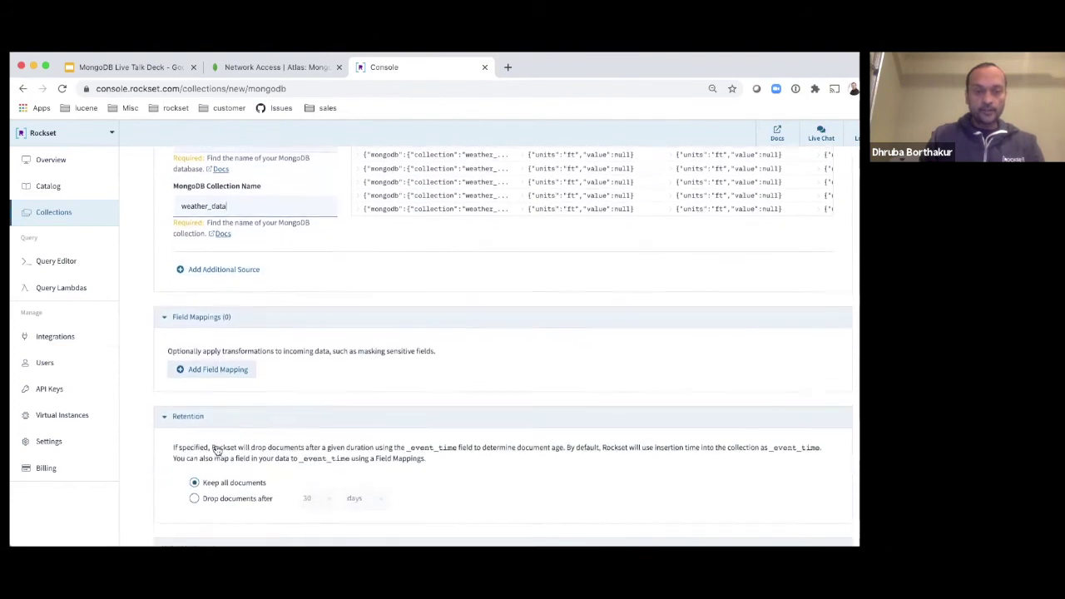
scroll(210, 387, "down", 2)
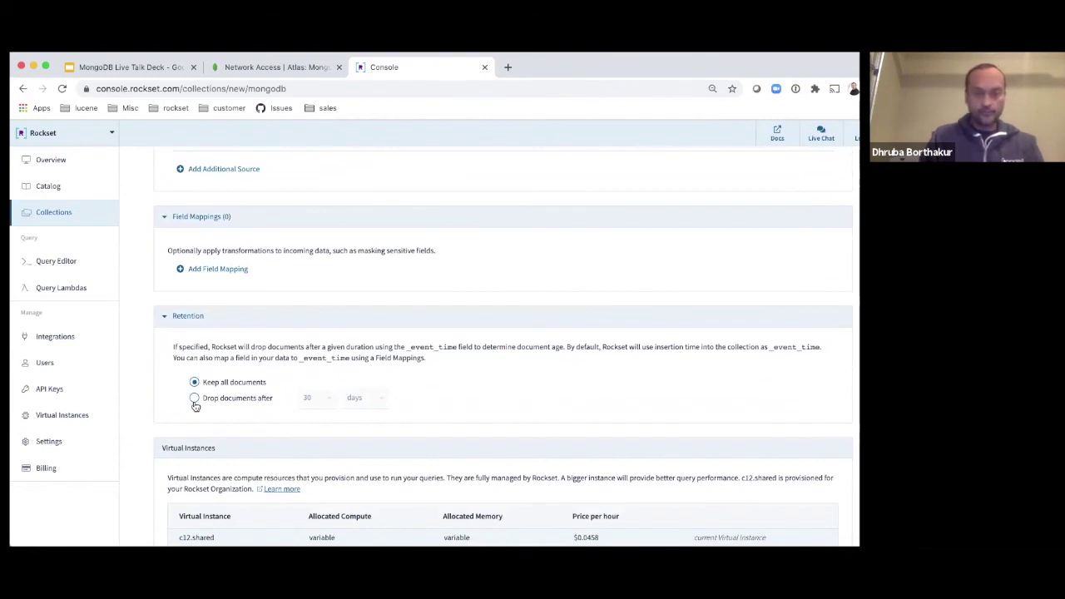
scroll(195, 406, "down", 2)
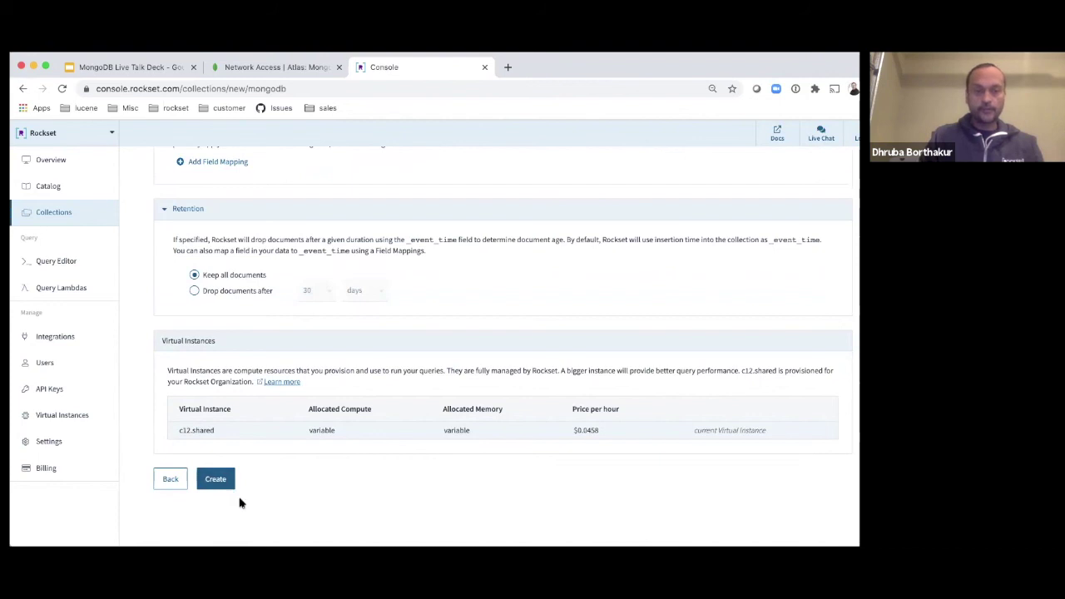
scroll(262, 492, "up", 6)
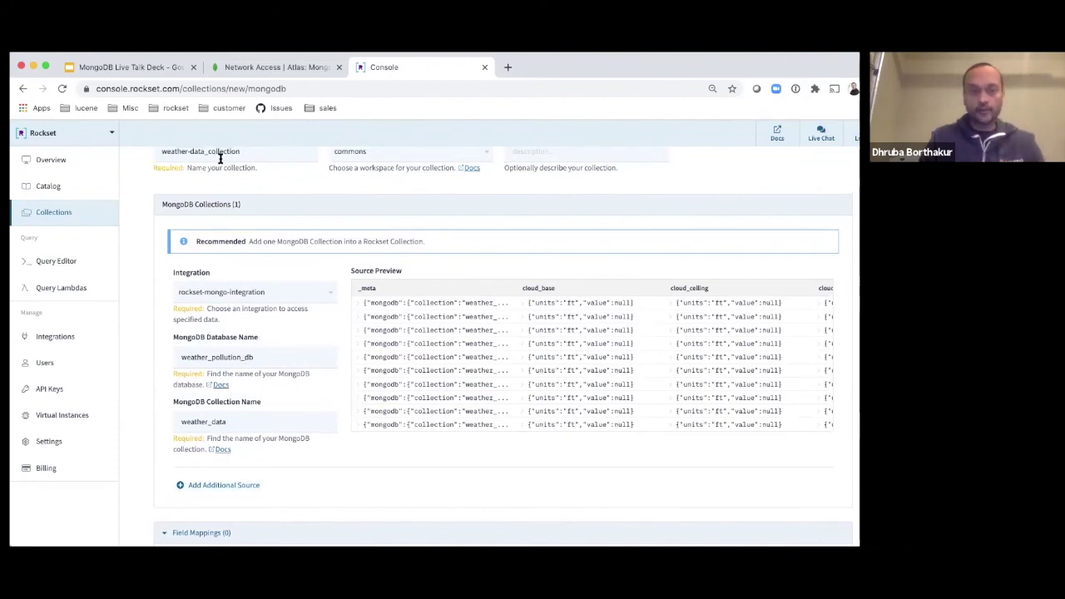
scroll(220, 158, "up", 1)
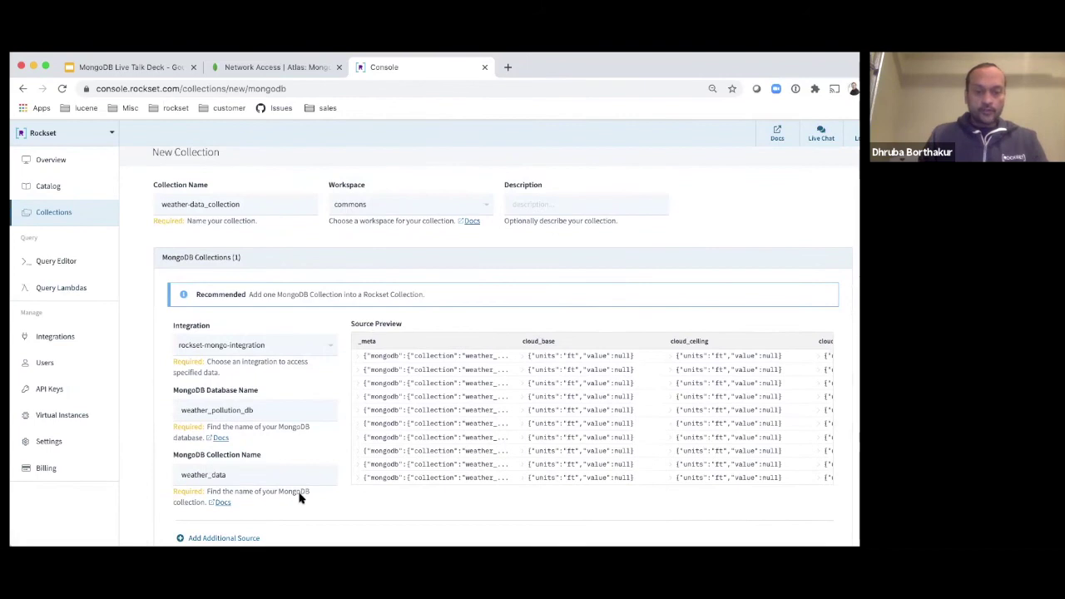
scroll(300, 497, "down", 3)
scroll(299, 498, "down", 5)
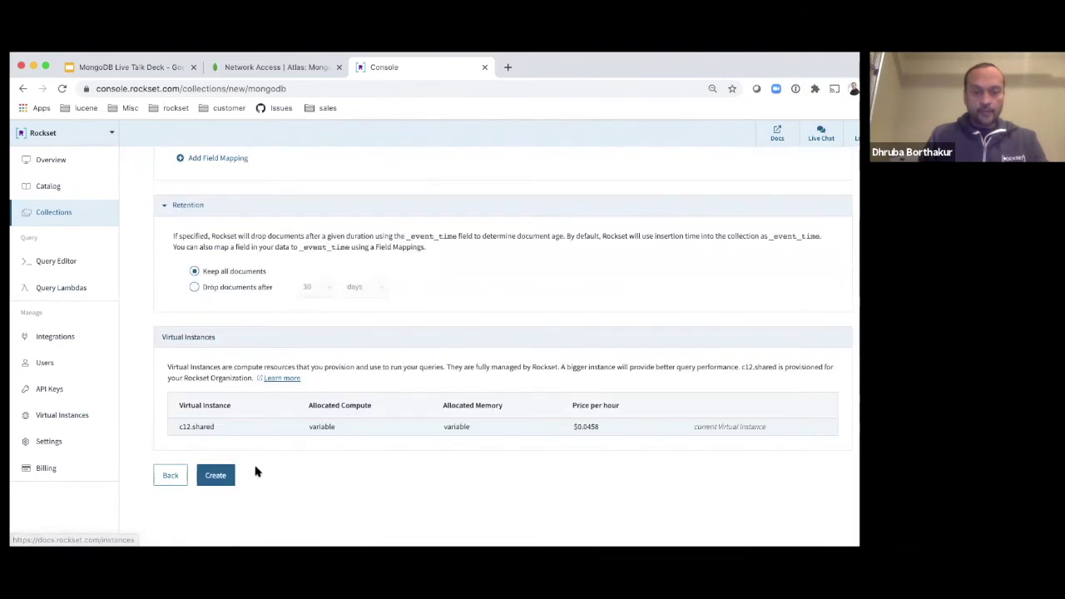
left_click(60, 215)
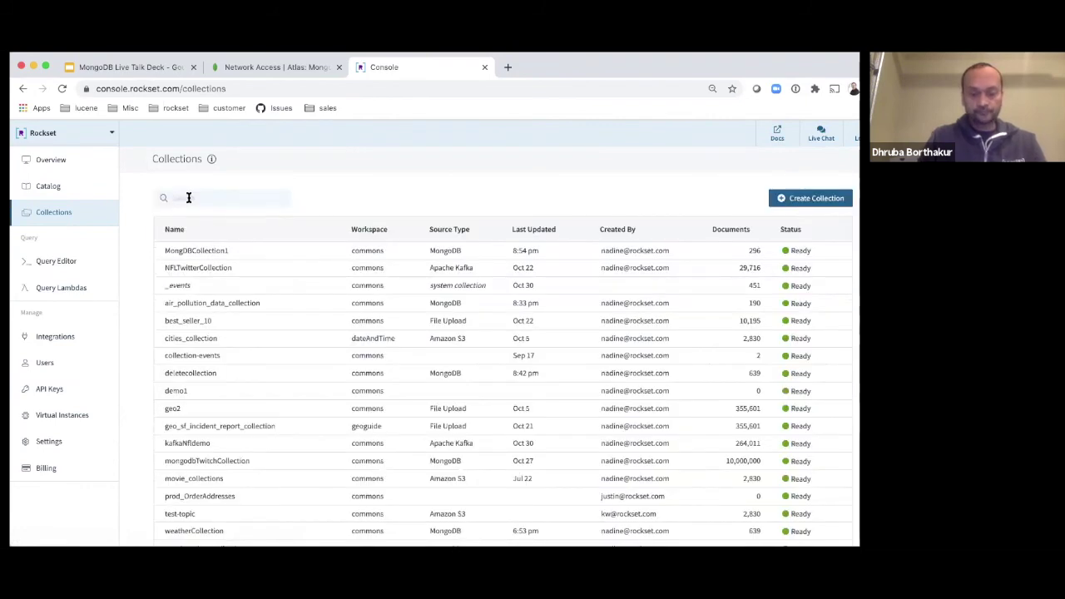
Search 'weather', open weather_data_collection, and review its available fields and sample documents
type("weather")
left_click(205, 268)
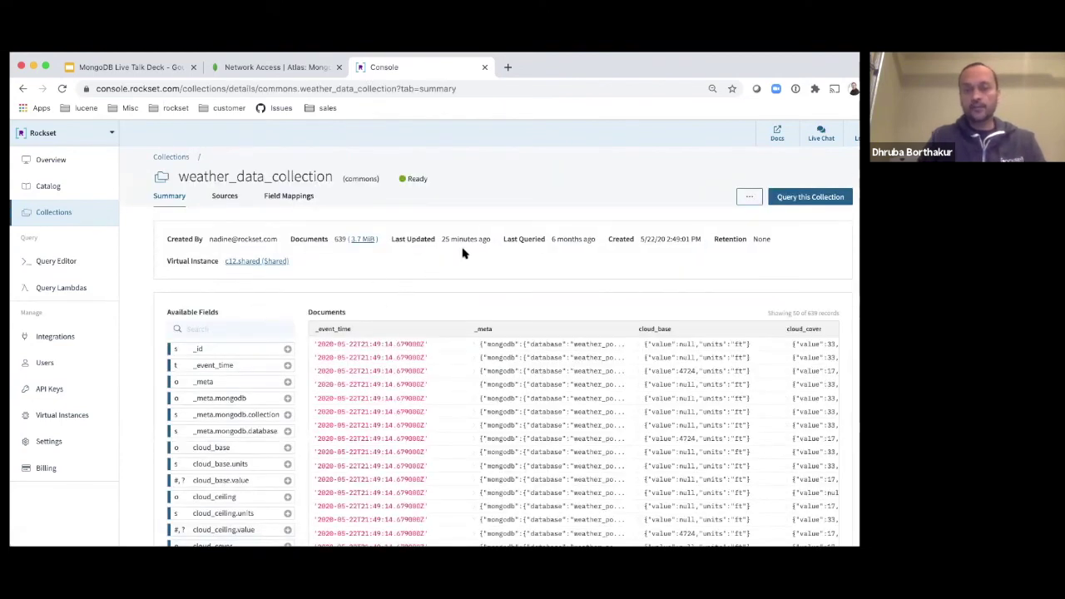
scroll(468, 289, "down", 2)
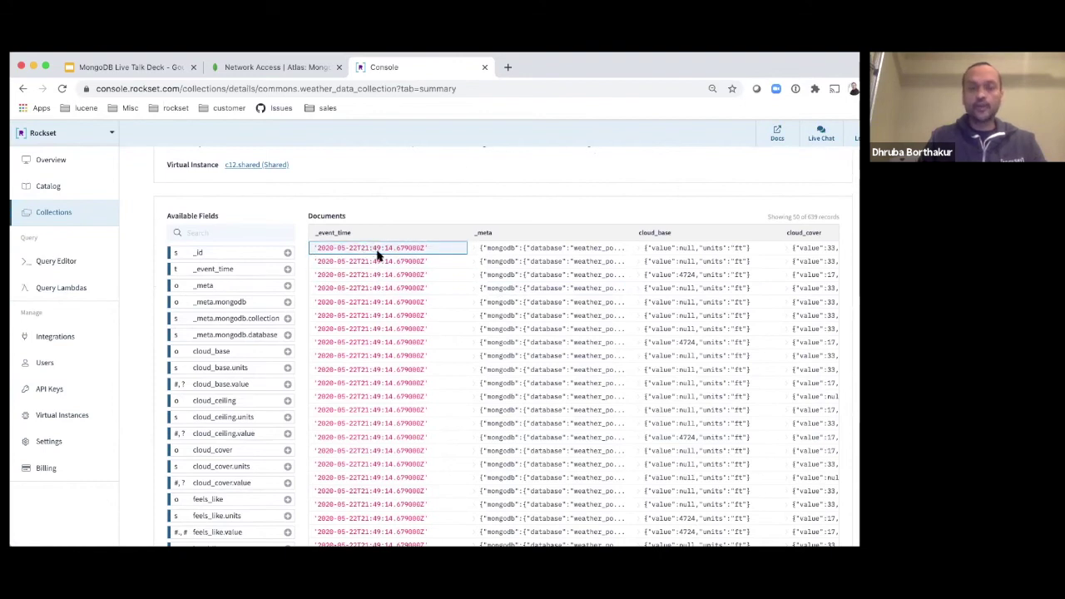
scroll(251, 384, "down", 1)
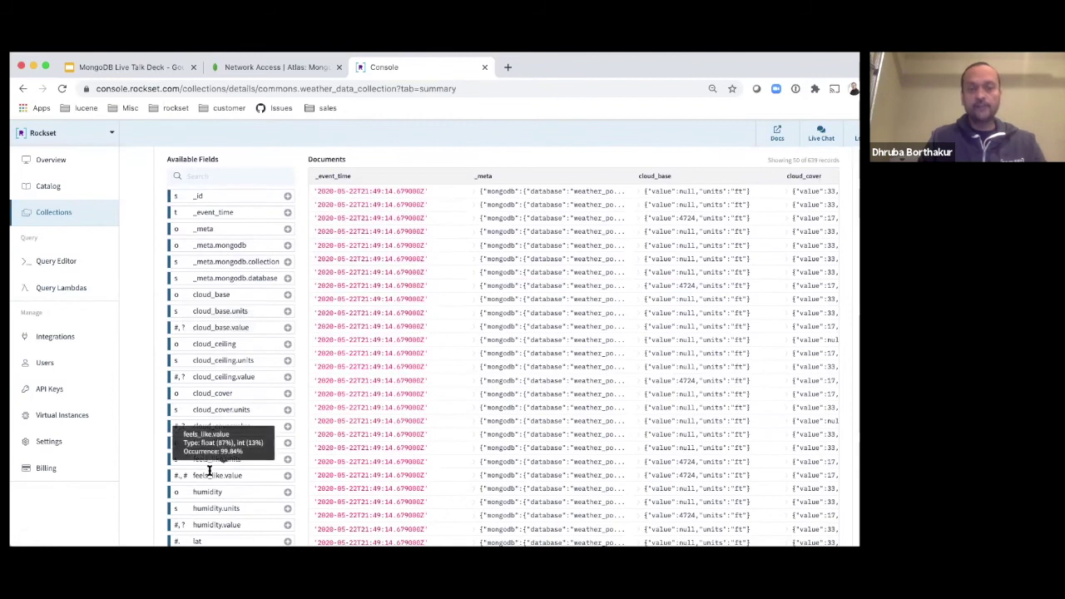
scroll(210, 471, "down", 2)
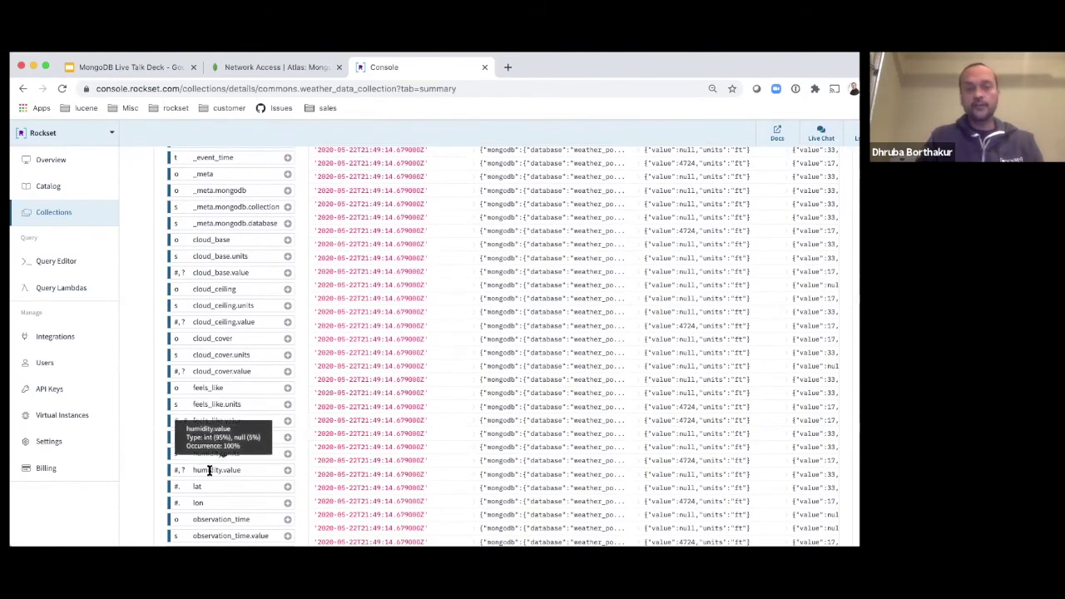
scroll(209, 471, "up", 5)
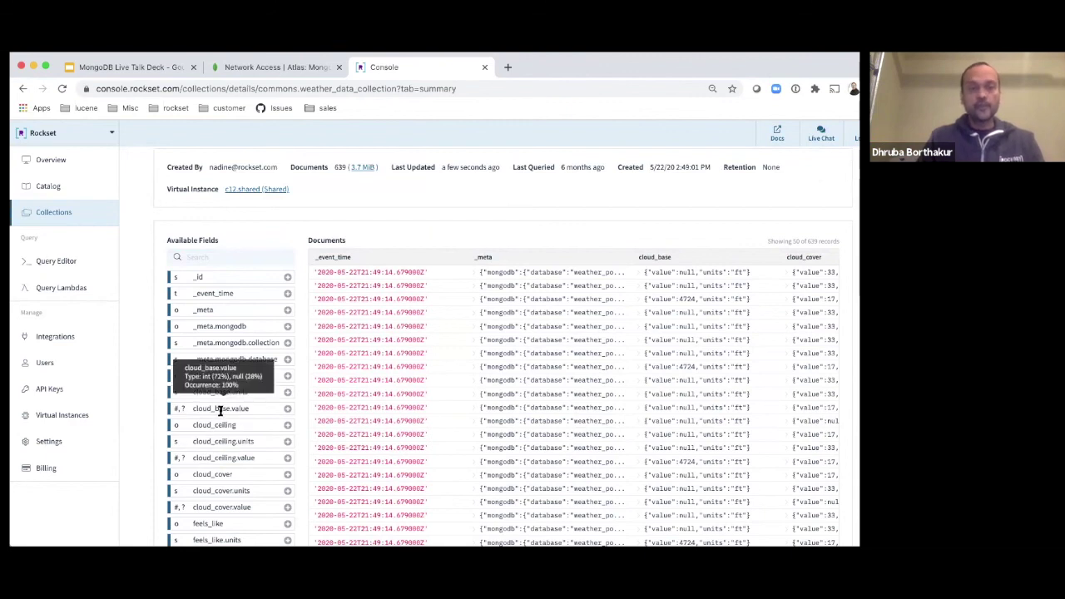
scroll(232, 341, "up", 2)
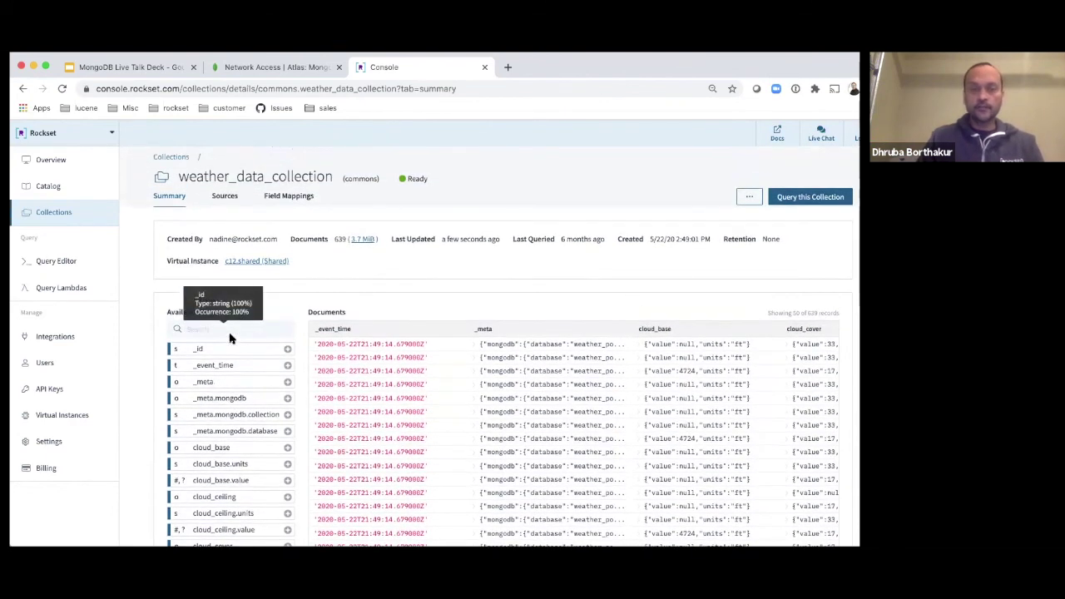
left_click(270, 69)
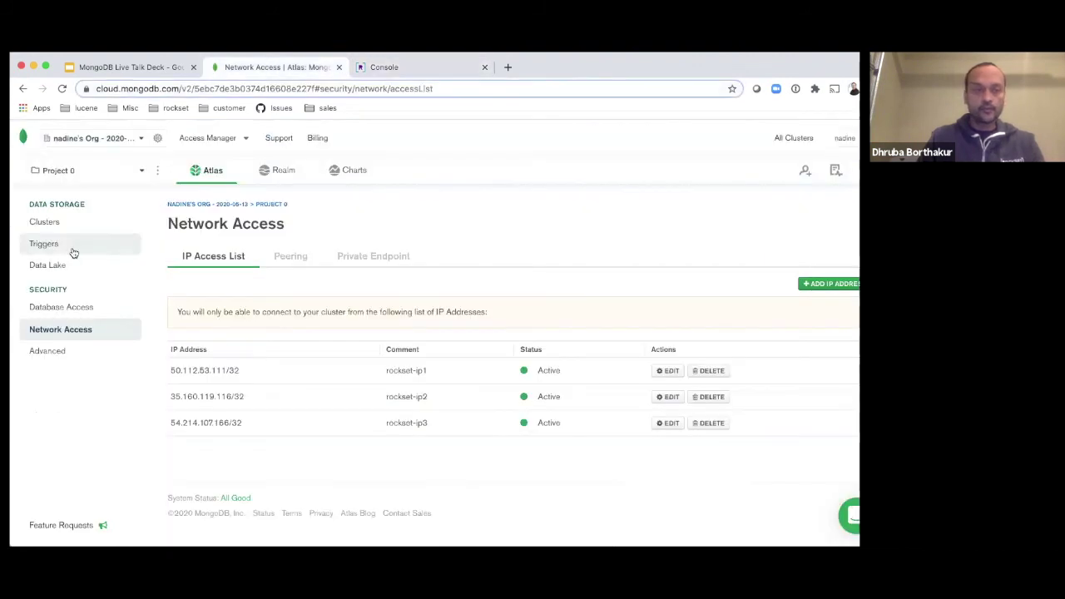
left_click(60, 307)
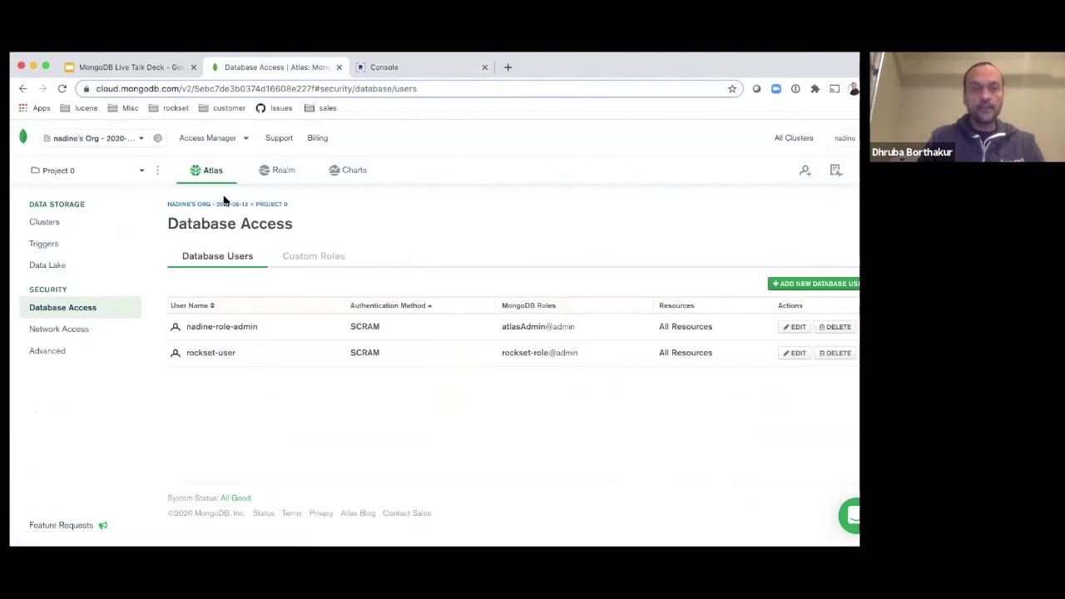
left_click(52, 221)
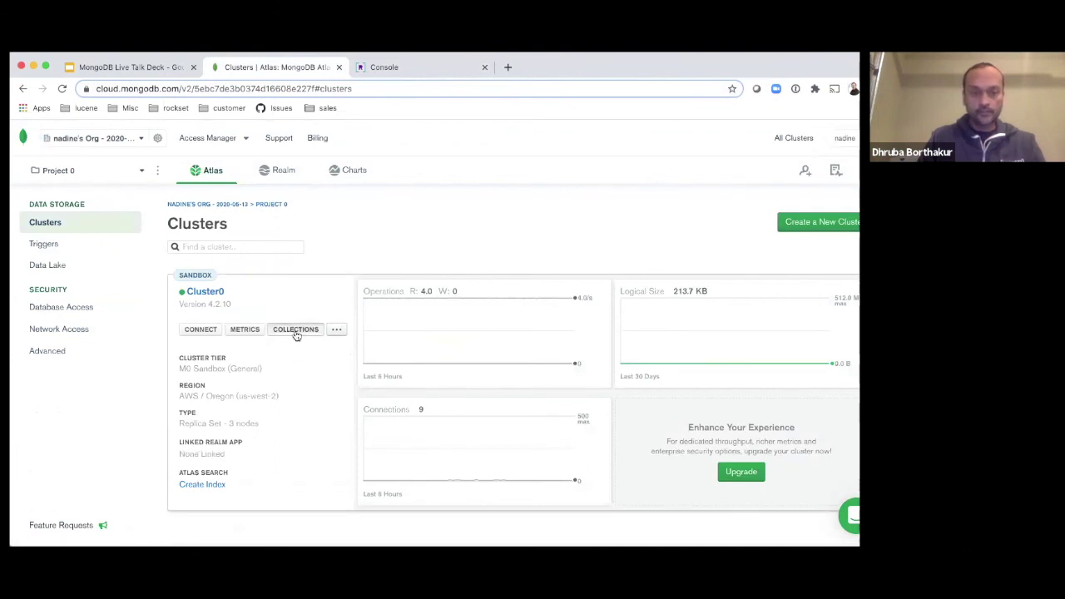
left_click(296, 333)
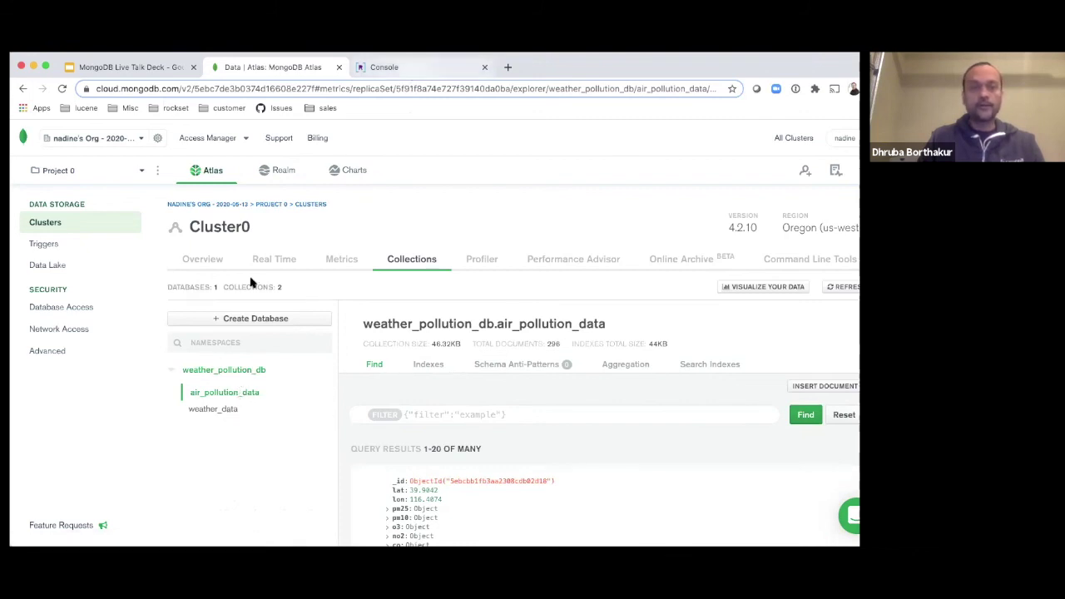
key("ctrl+Tab")
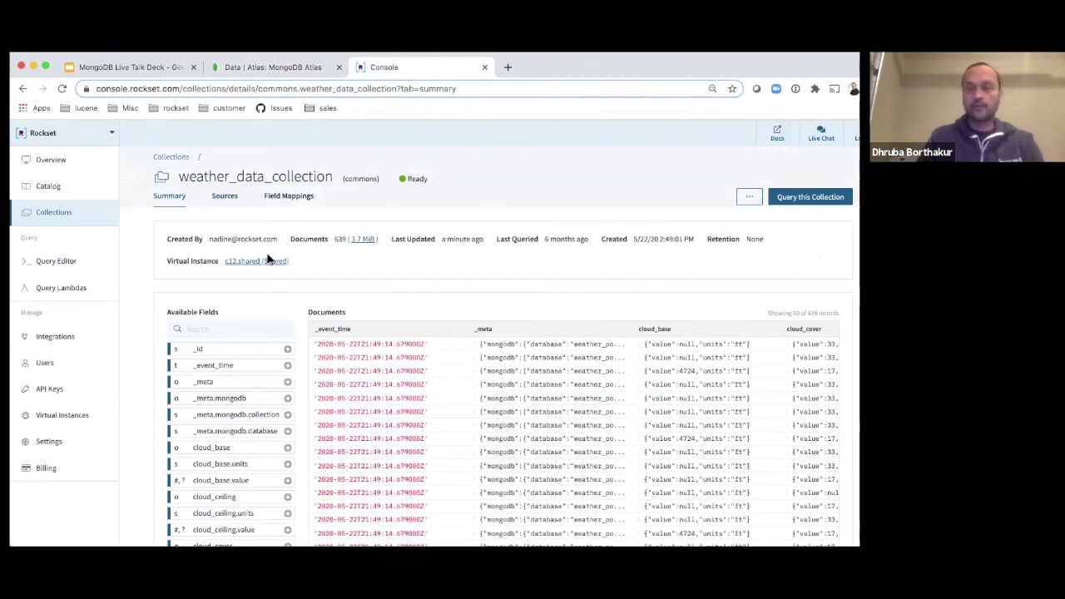
In the Query Editor's summary tab, run the one-document query and show the result as JSON
left_click(72, 265)
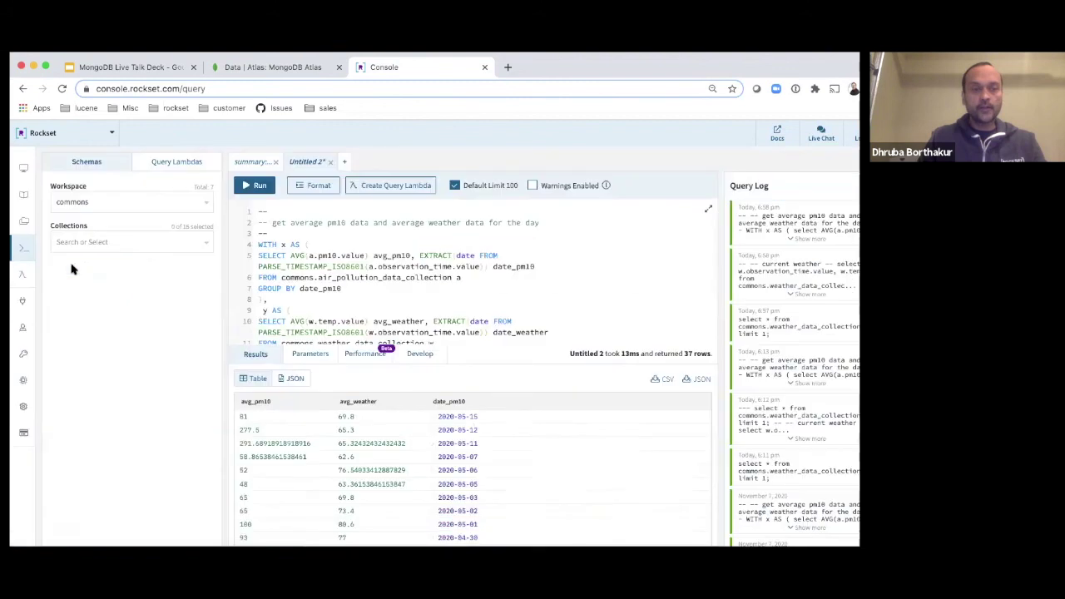
left_click(254, 163)
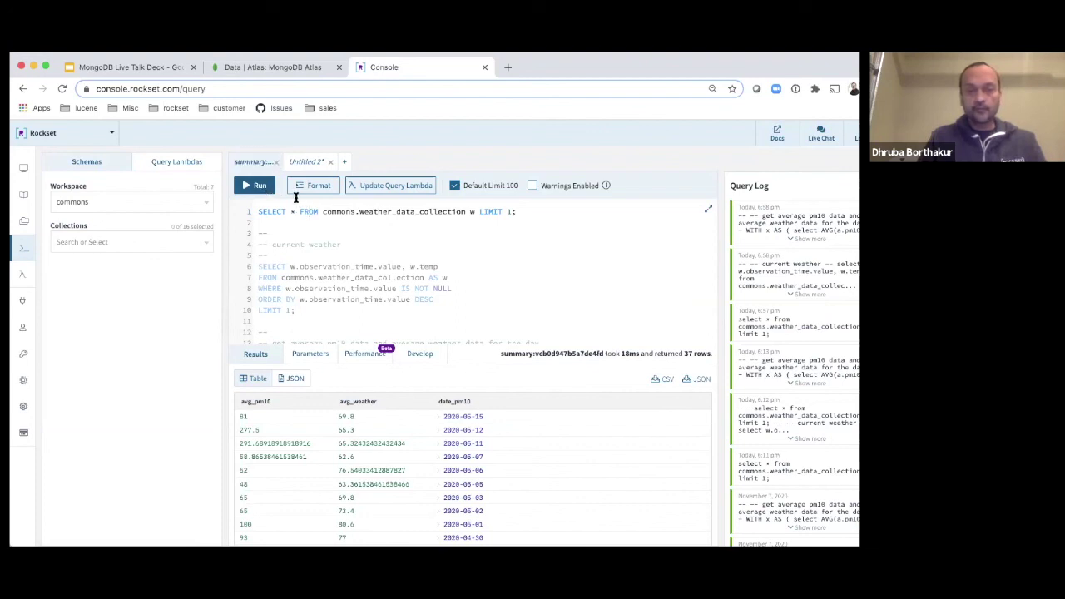
left_click(259, 188)
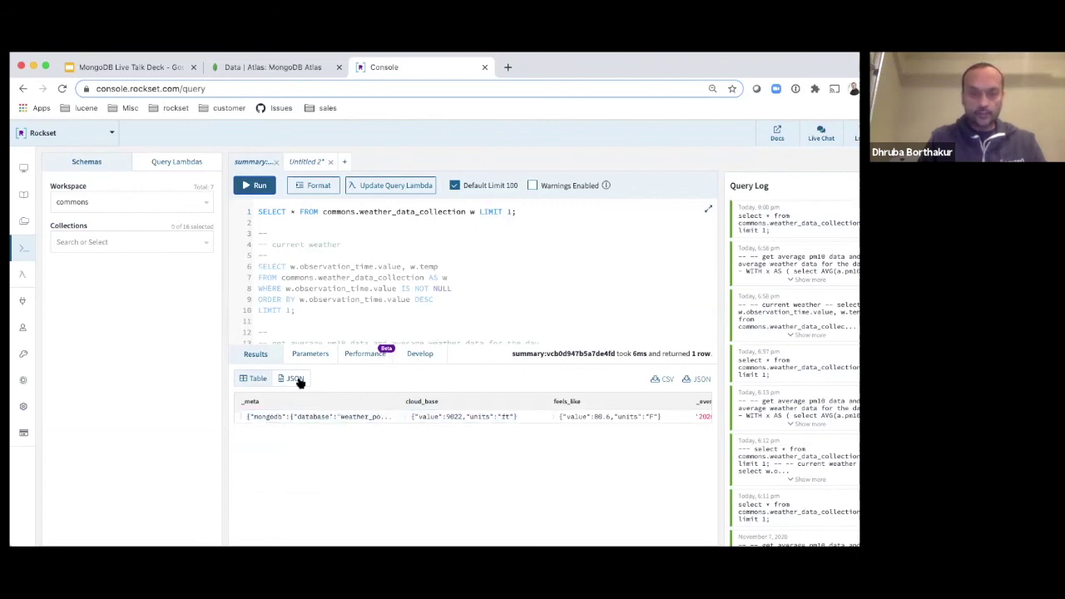
left_click(296, 412)
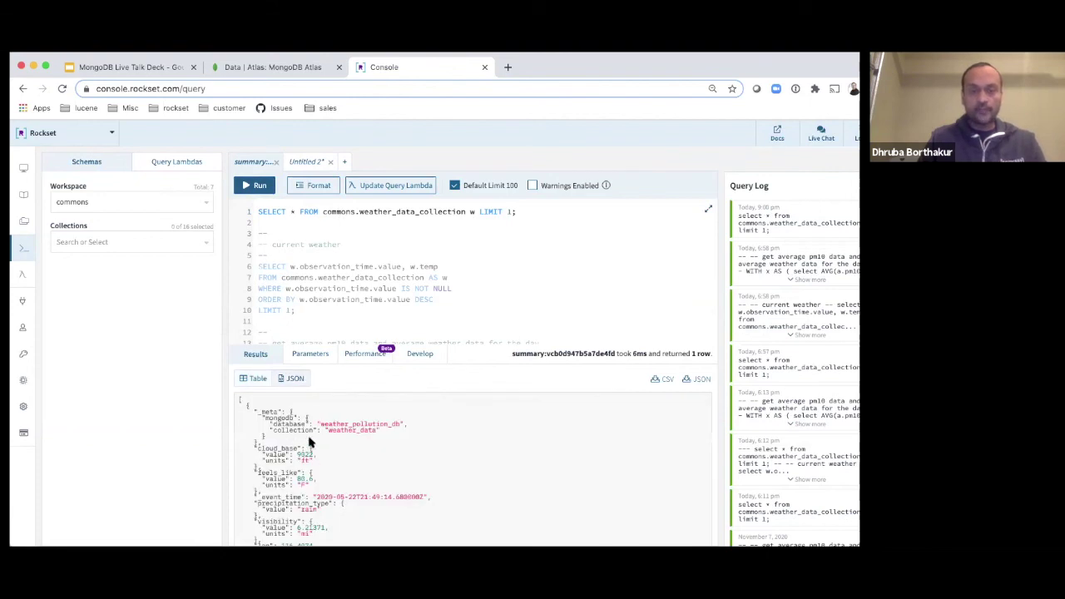
scroll(290, 460, "down", 2)
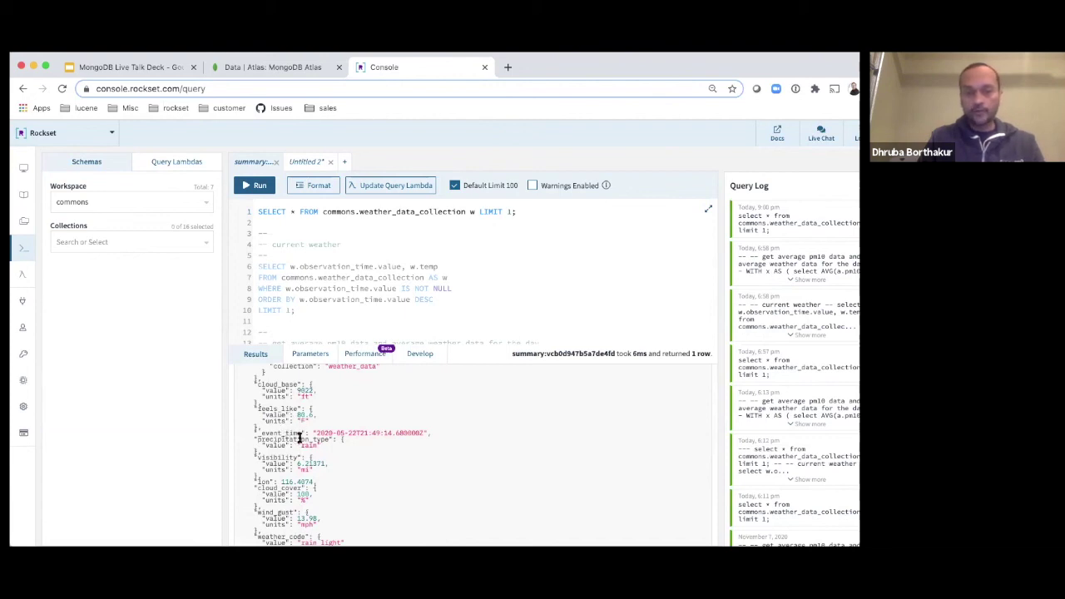
scroll(299, 438, "up", 3)
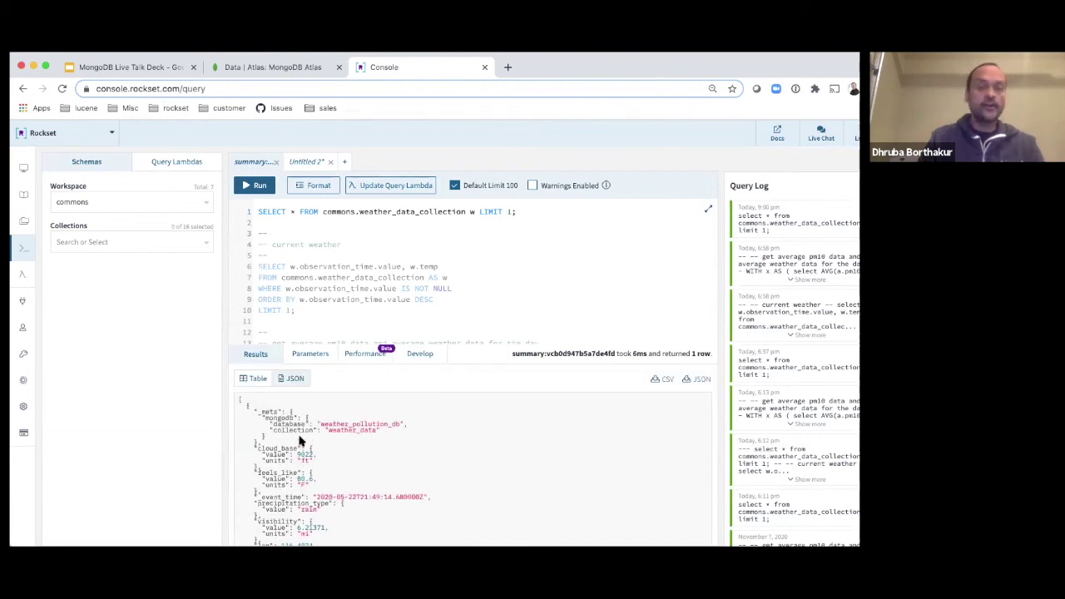
Run the lines 6–10 current-weather query, returning the latest observation with temp 69.8 F
left_click(281, 277)
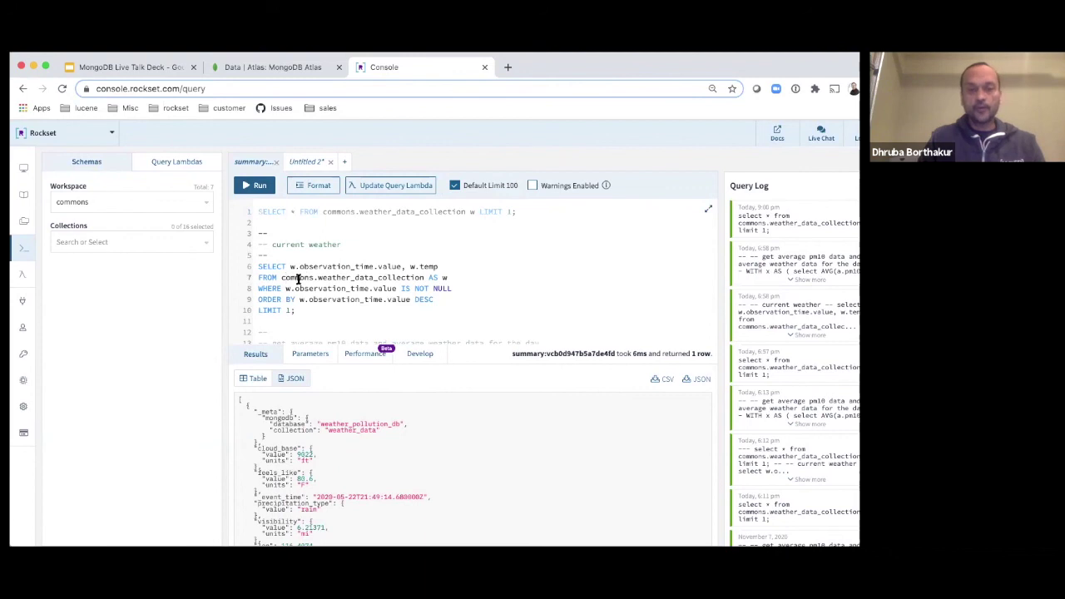
left_click(341, 300)
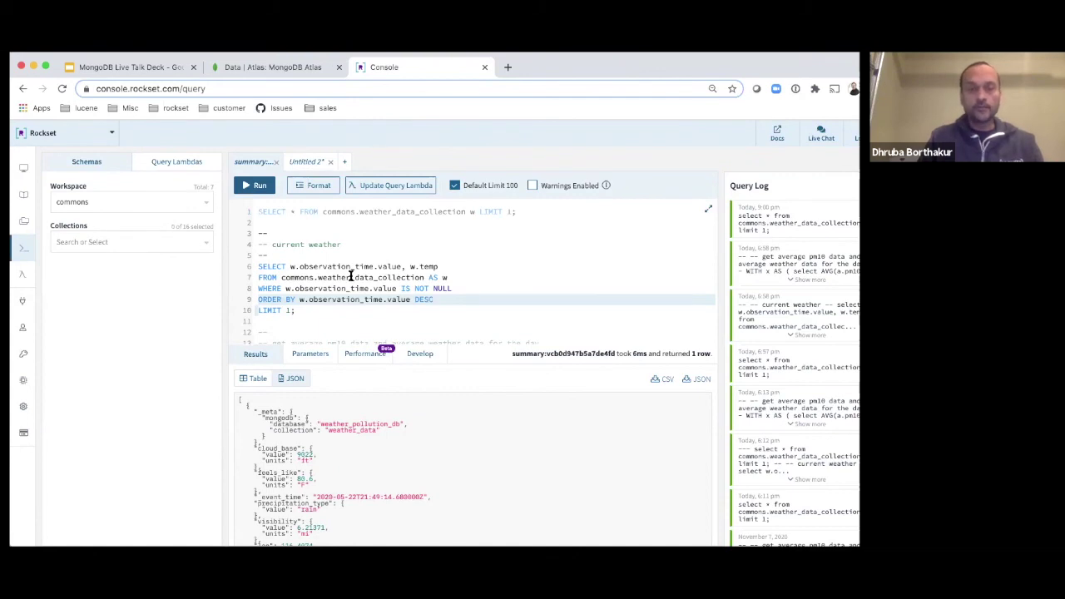
left_click(260, 186)
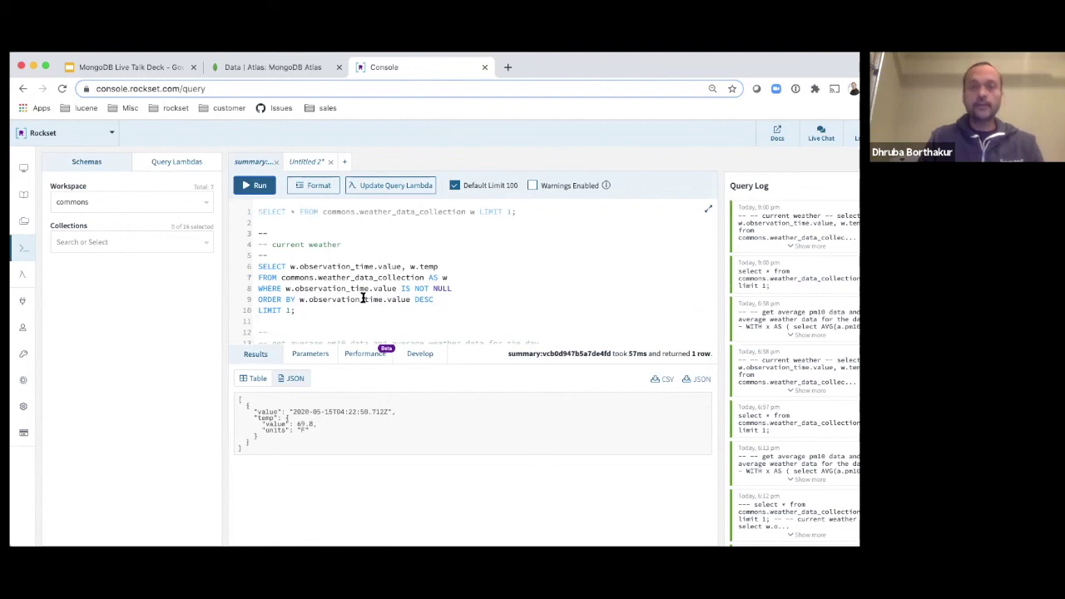
scroll(363, 298, "down", 5)
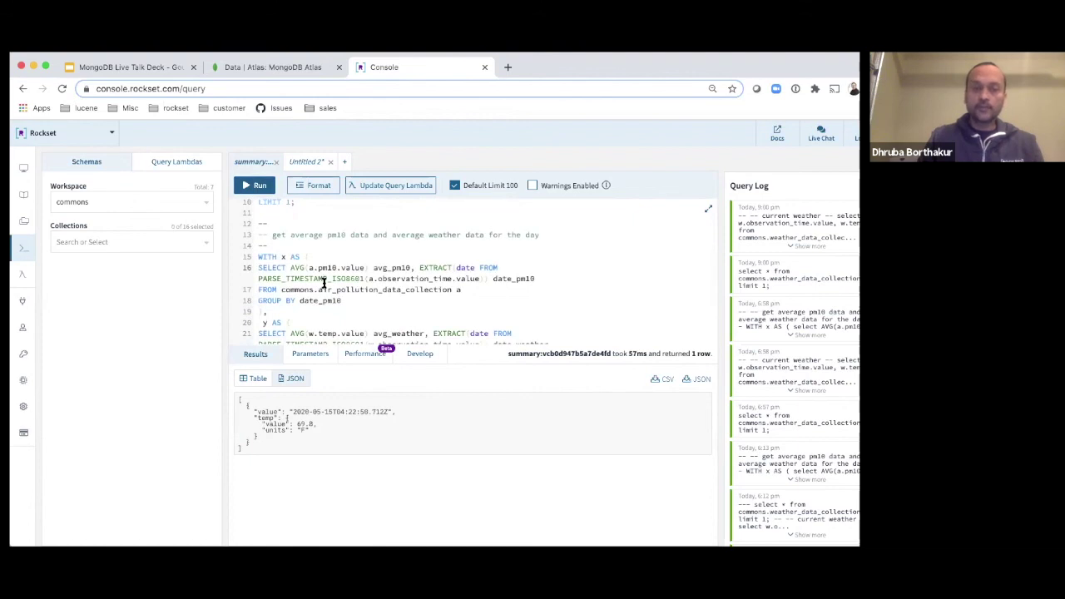
scroll(324, 283, "down", 1)
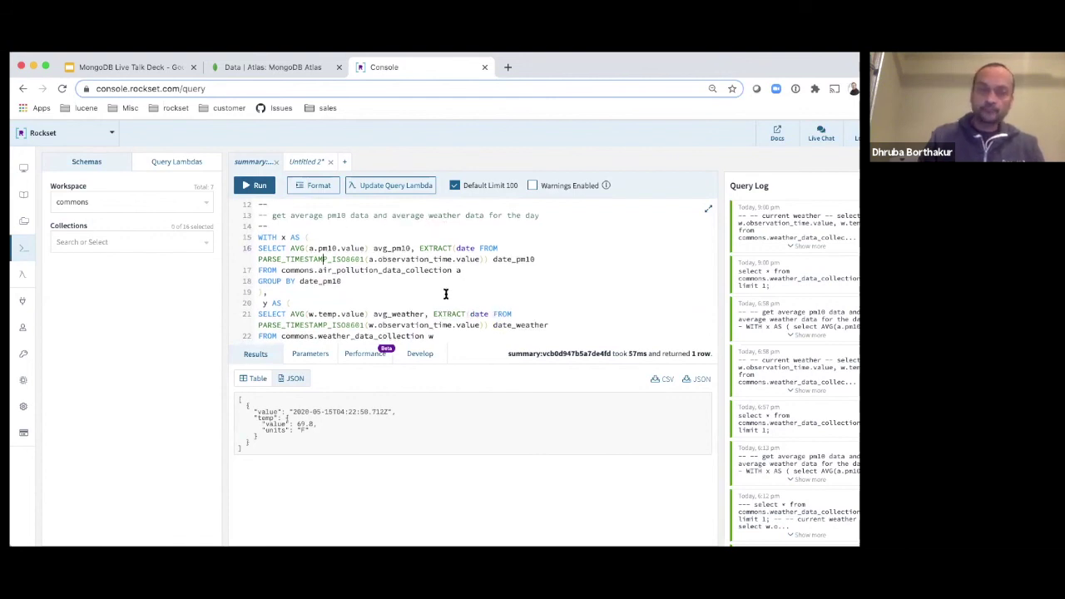
scroll(445, 294, "down", 2)
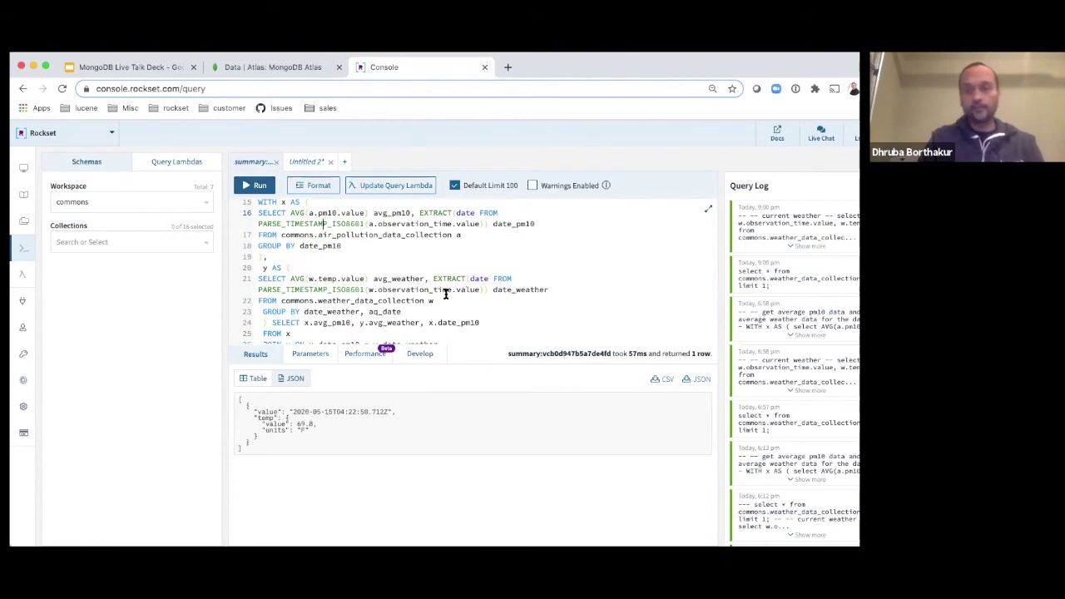
scroll(445, 293, "down", 2)
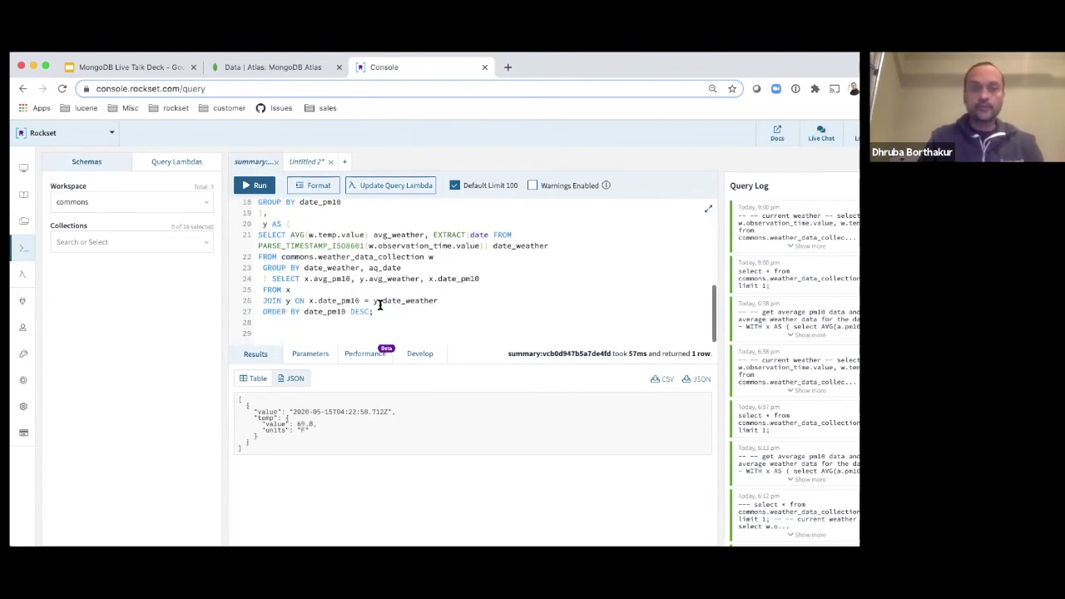
left_click(372, 300)
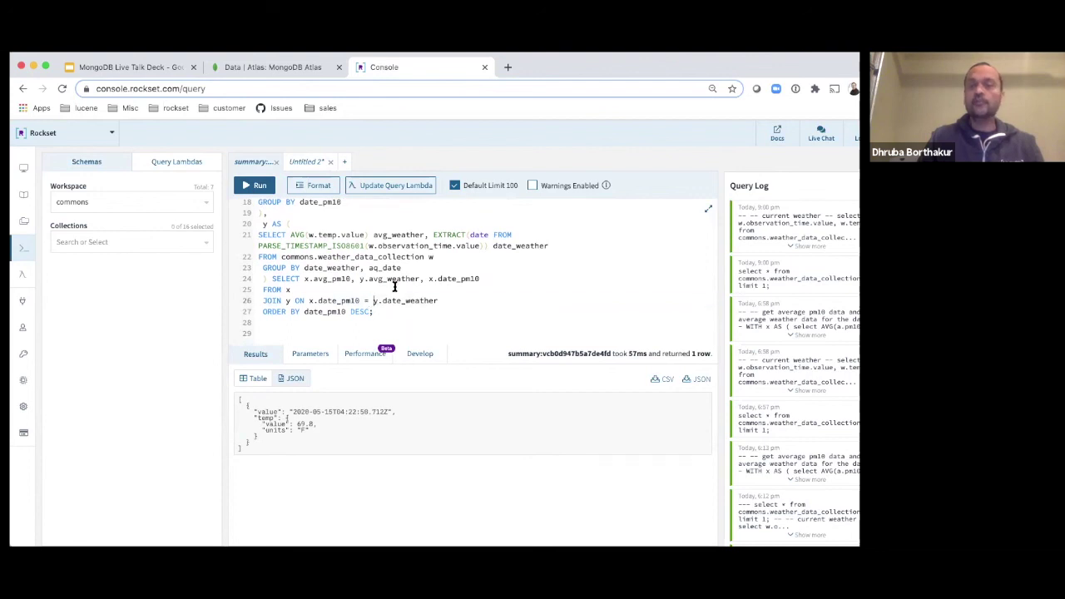
scroll(394, 287, "up", 3)
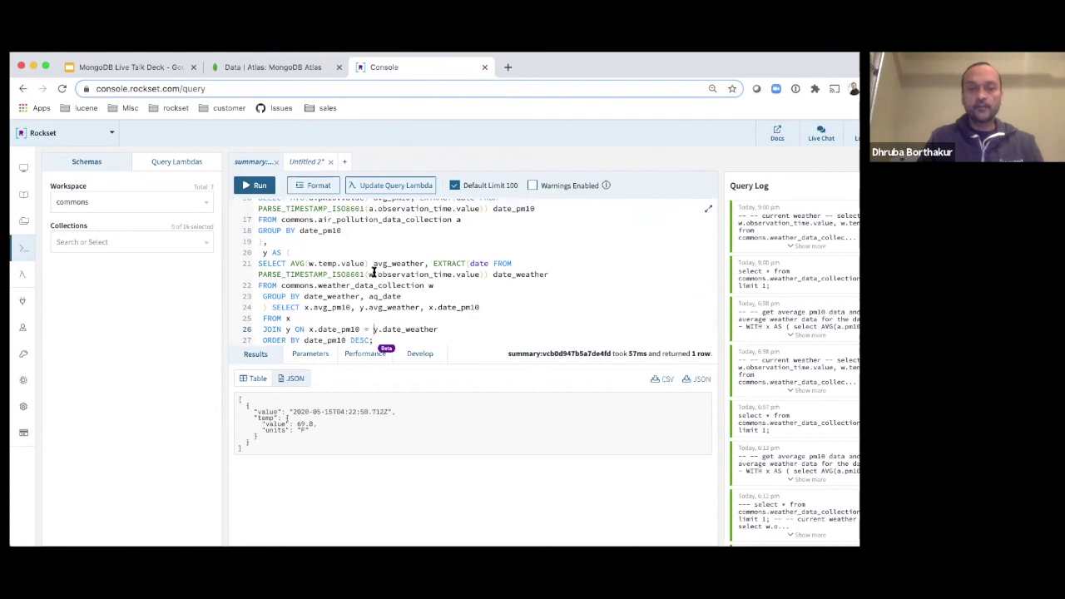
left_click(372, 273)
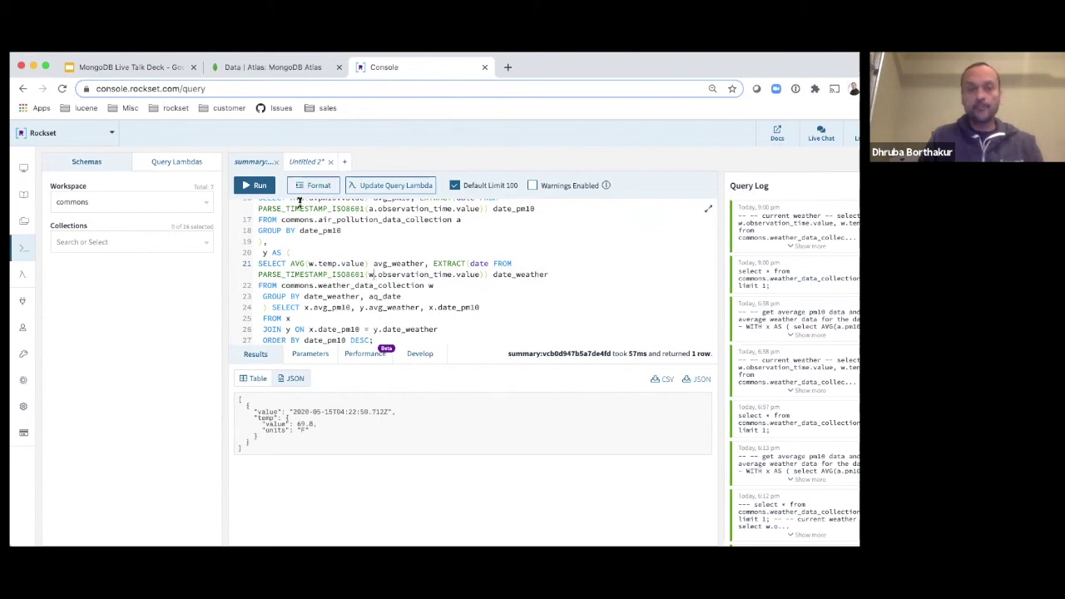
Run the joined query, show its 37 rows as a table, and inspect the 2020-05-11 values
left_click(254, 185)
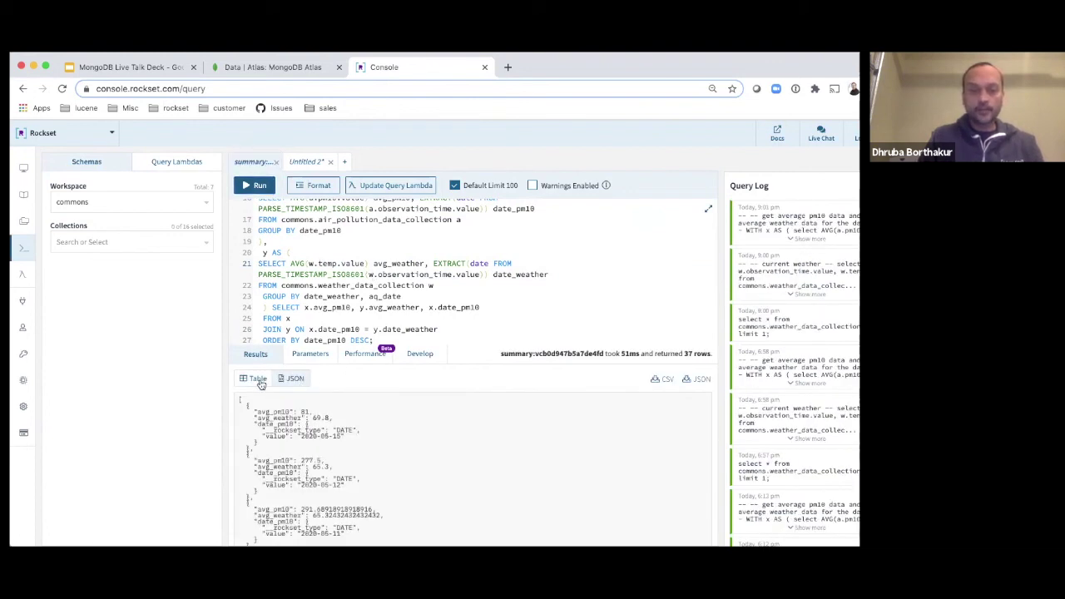
left_click(257, 380)
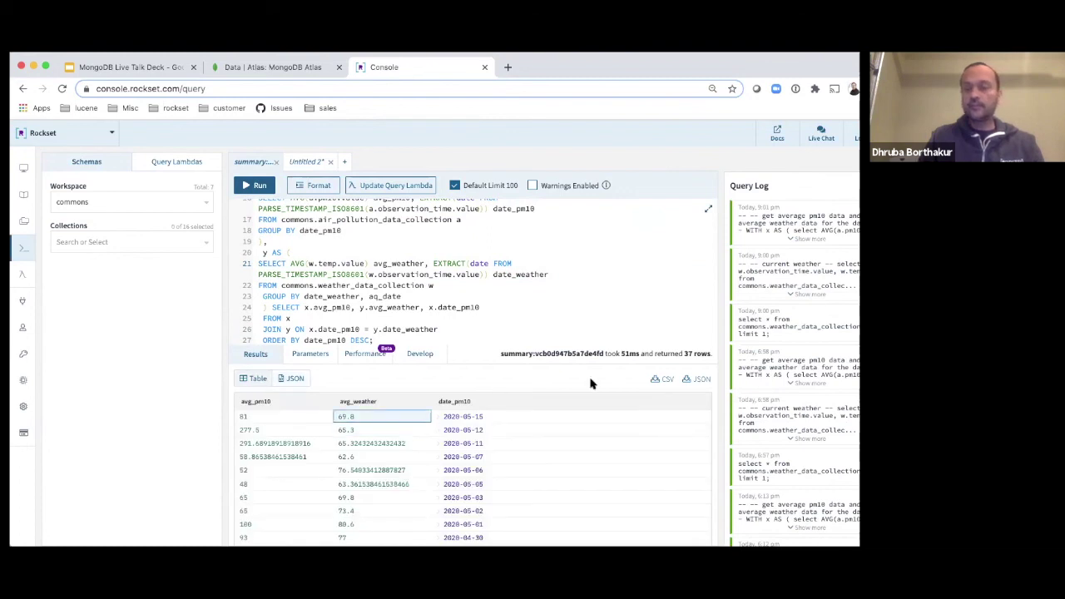
left_click(420, 440)
scroll(410, 447, "down", 1)
scroll(410, 447, "up", 1)
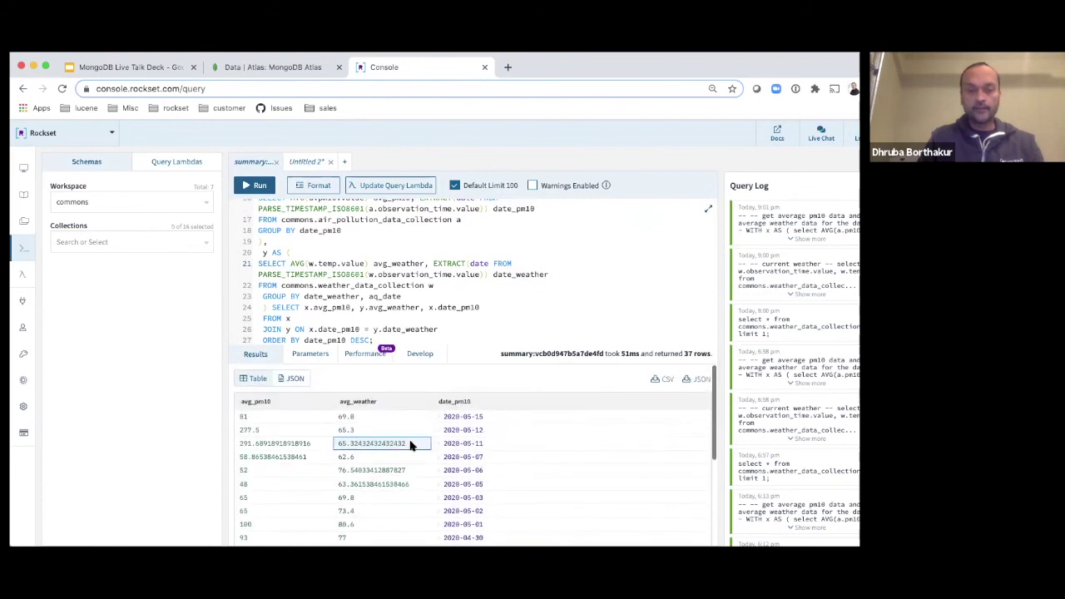
left_click(438, 445)
scroll(438, 446, "down", 1)
scroll(438, 446, "up", 1)
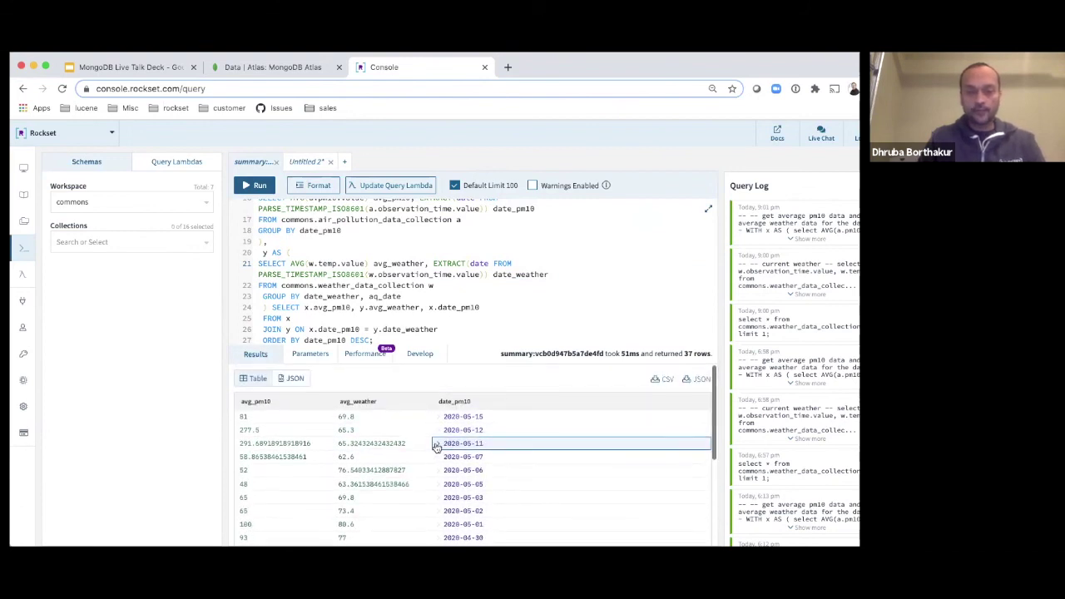
Inspect the 2020-05-07 and top-row values (2020-05-15, PM10 81, 69.8), then open Untitled 2
left_click(282, 456)
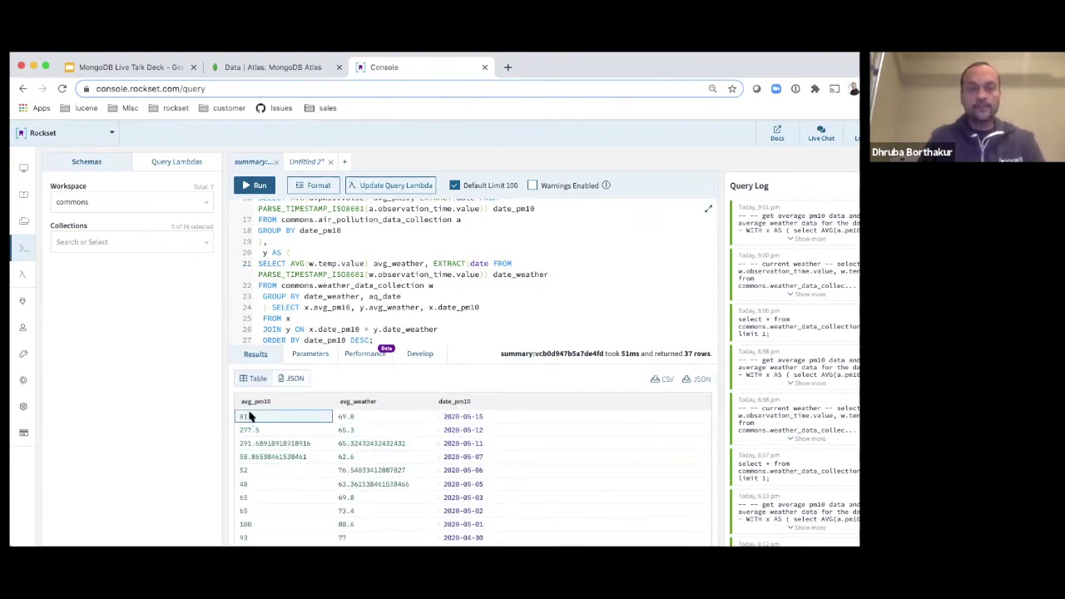
left_click(265, 415)
left_click(348, 416)
left_click(475, 417)
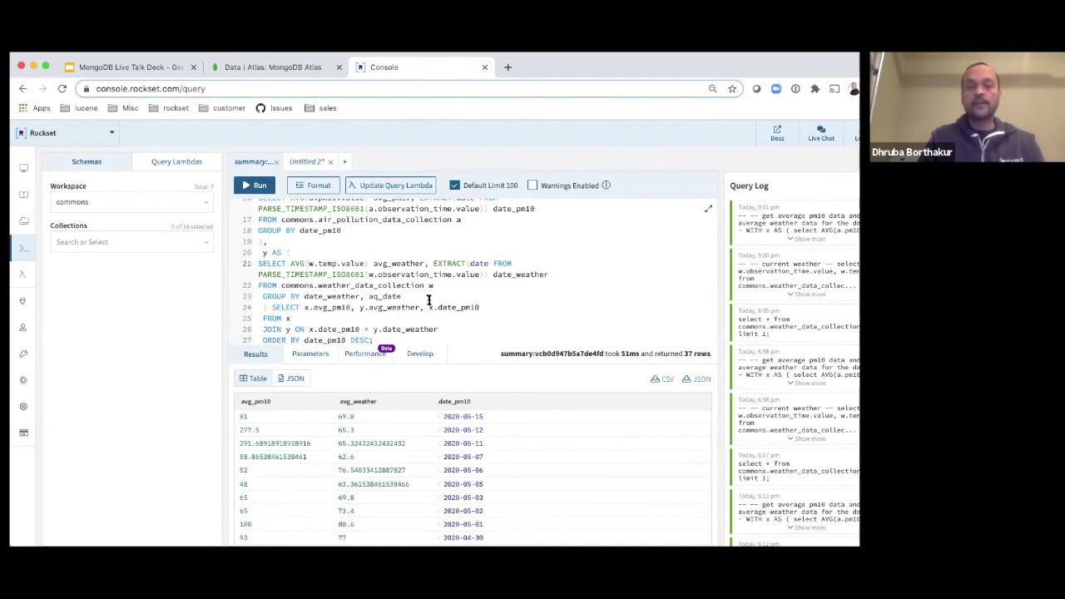
scroll(428, 300, "down", 1)
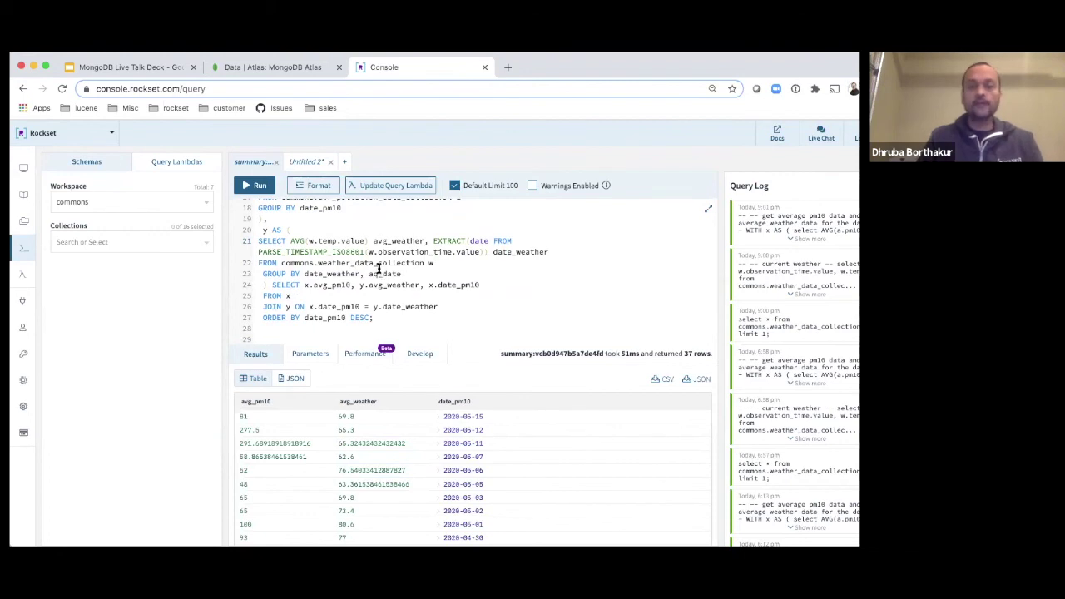
scroll(381, 273, "up", 5)
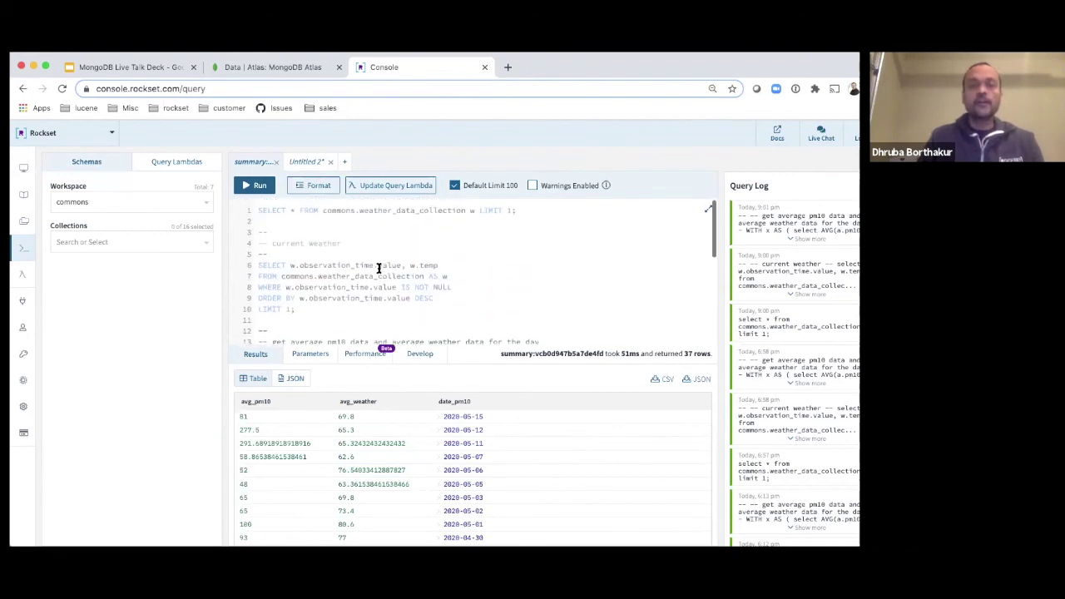
left_click(307, 162)
scroll(288, 267, "down", 1)
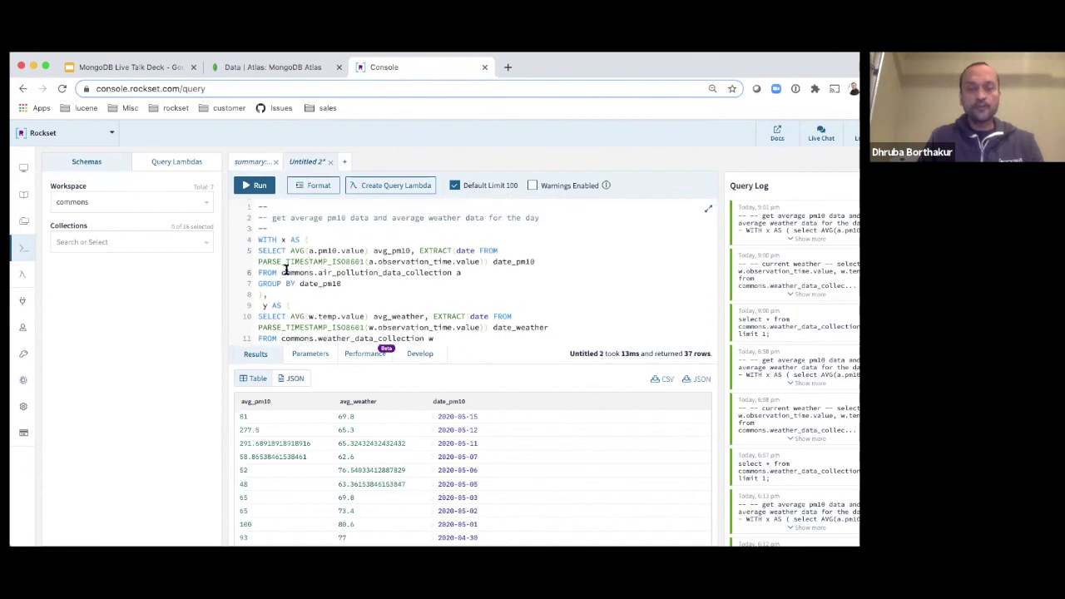
left_click(400, 187)
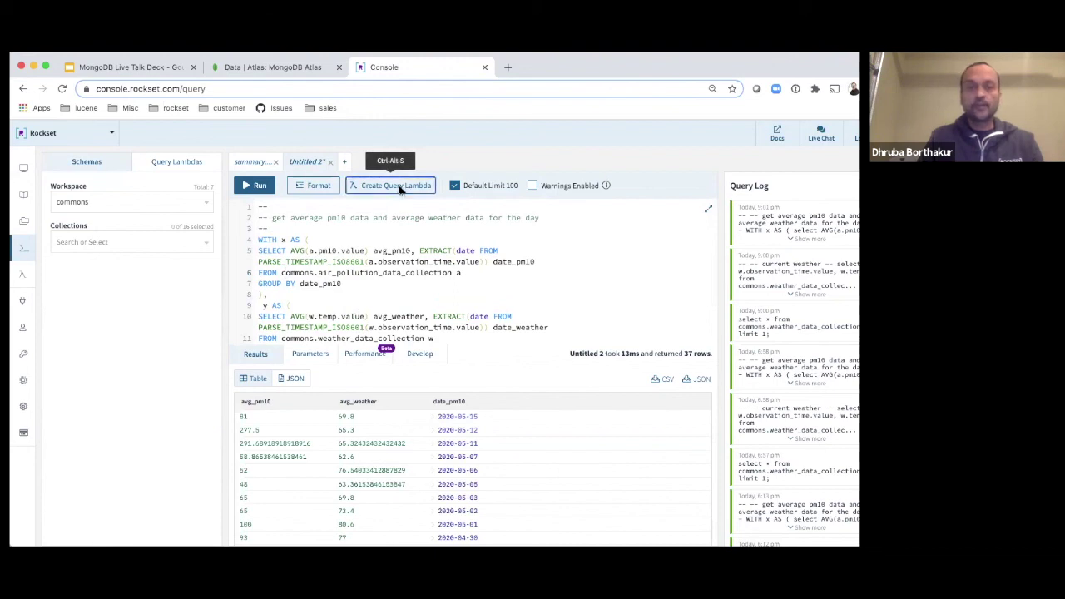
left_click(429, 308)
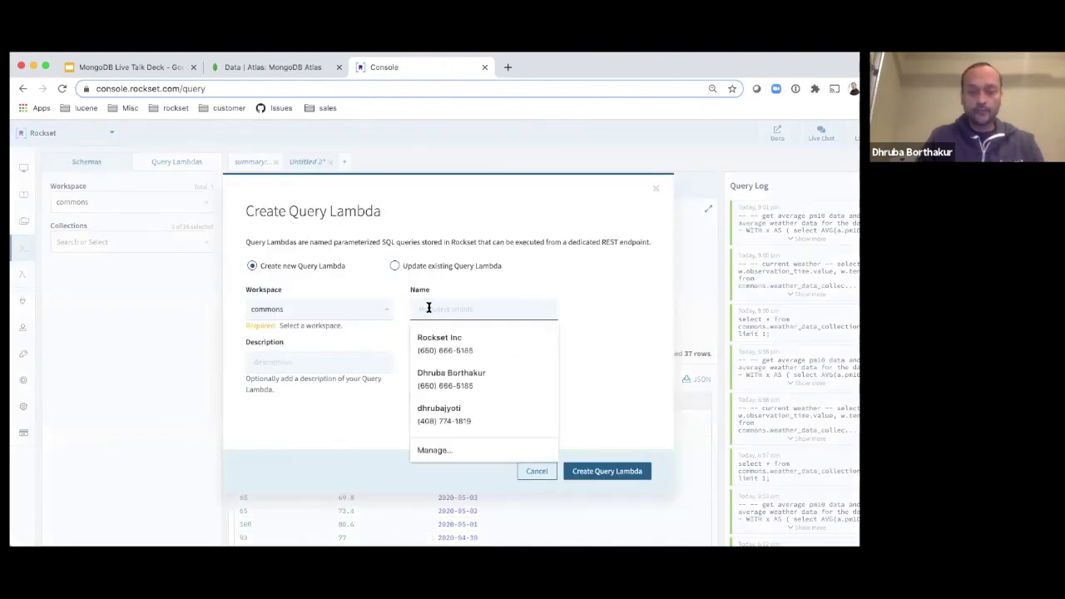
type("avgpm10")
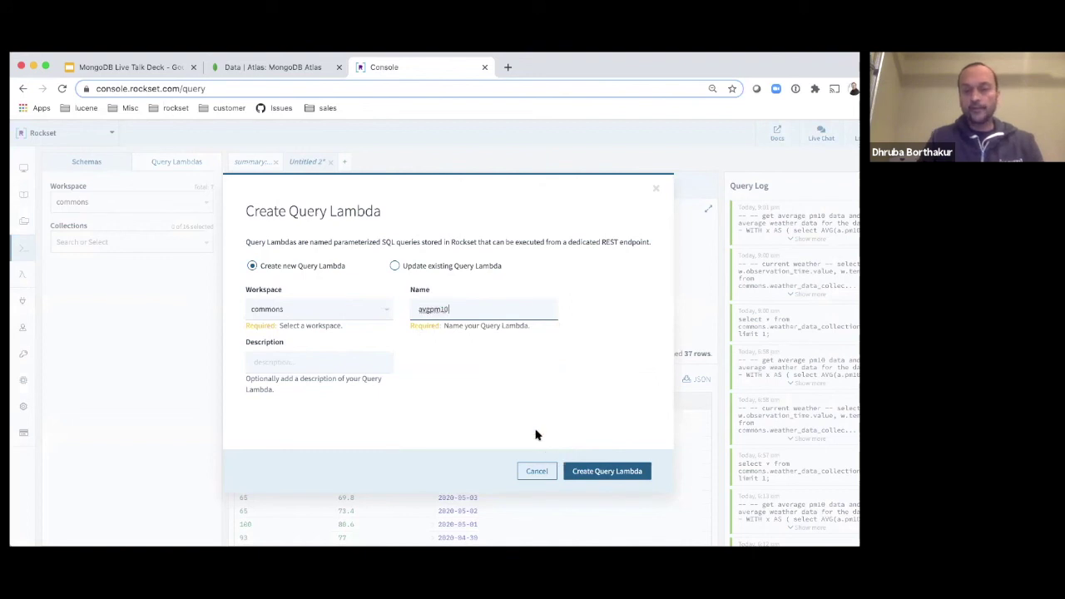
left_click(537, 435)
left_click(655, 189)
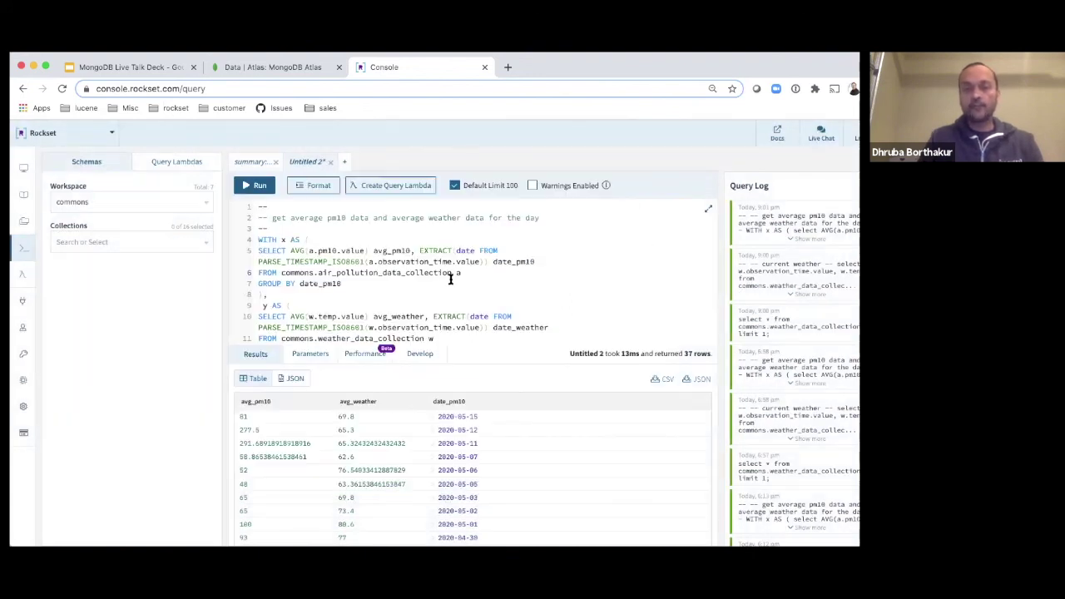
Find the avgp10data Query Lambda by searching 'avg', and review its SQL and summary
left_click(19, 283)
left_click(180, 195)
type("avg")
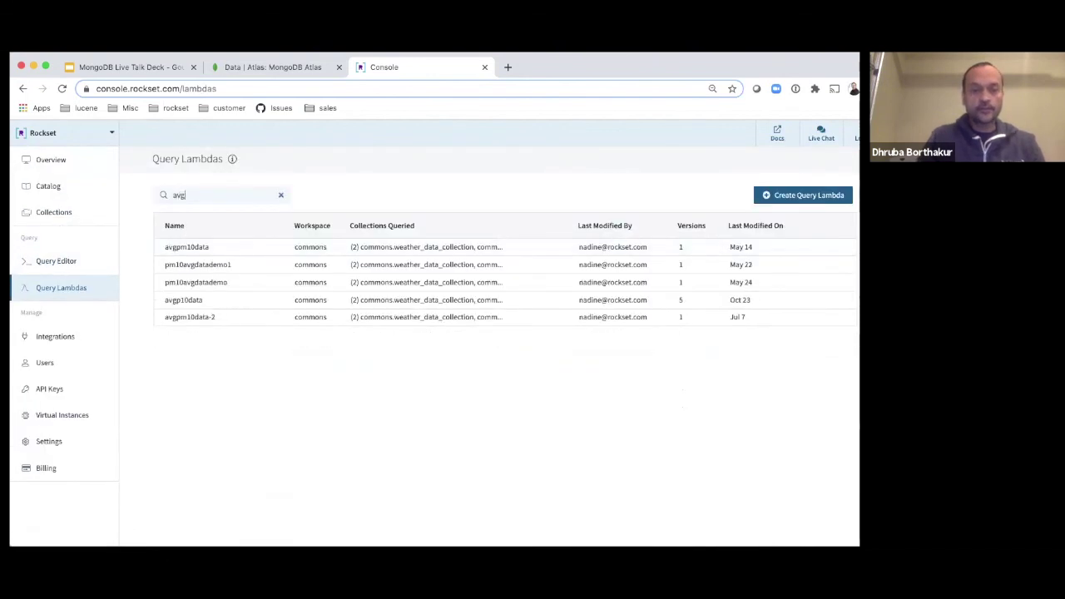
left_click(196, 301)
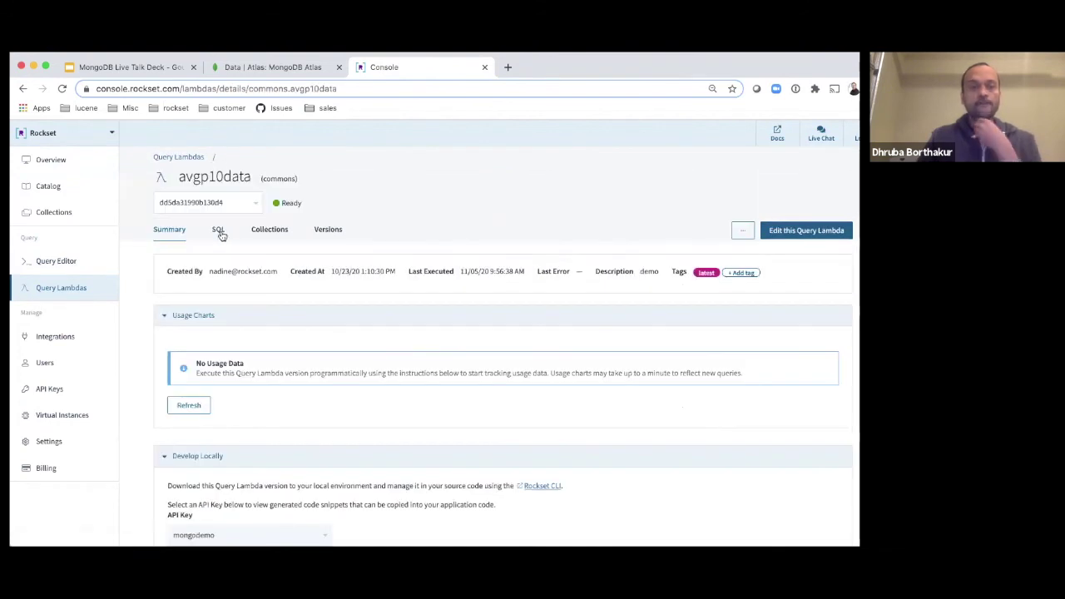
left_click(219, 231)
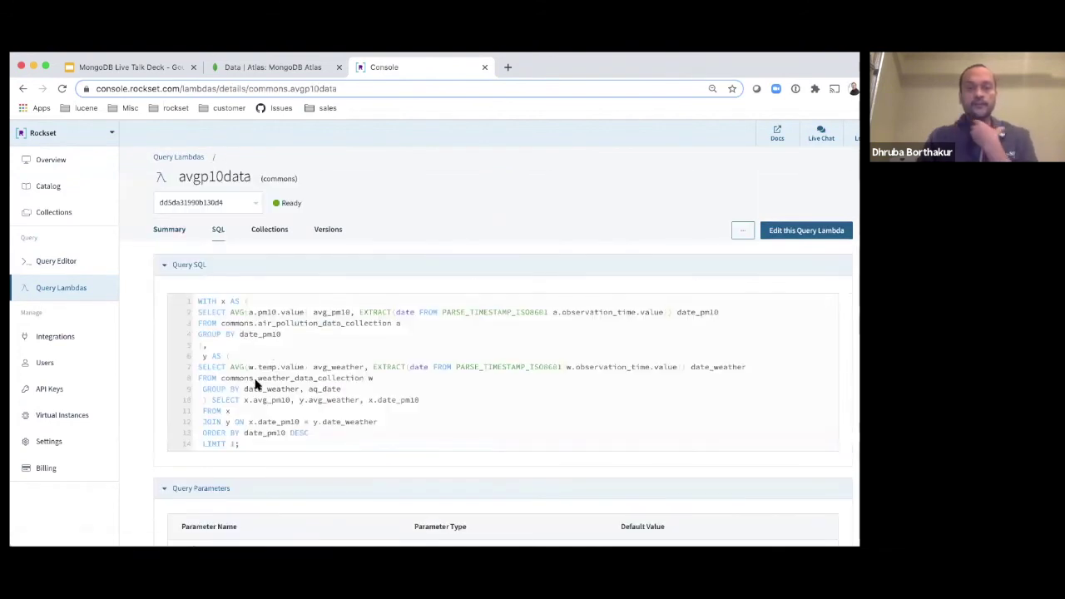
left_click(176, 235)
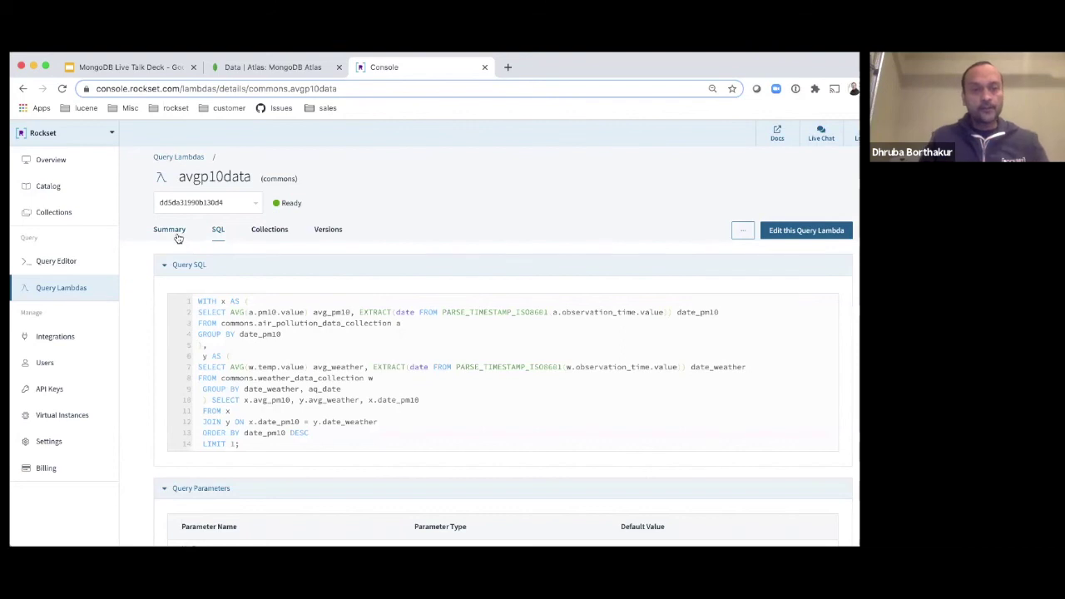
Copy the lambda's curl snippet, then return to the MongoDB Live Talk Deck's Demo slide
scroll(235, 348, "down", 10)
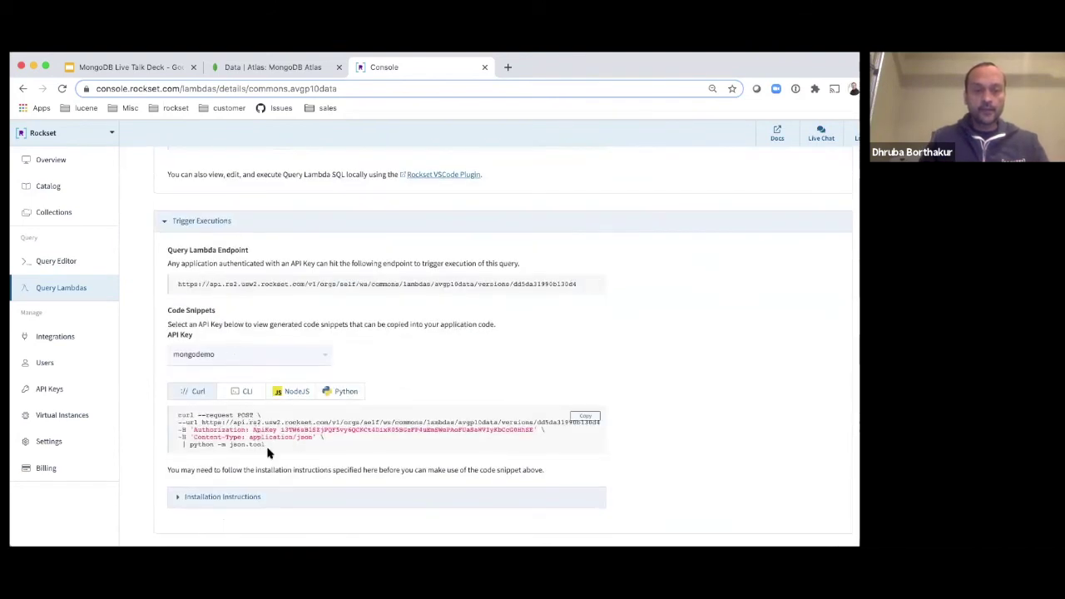
left_click_drag(248, 444, 171, 419)
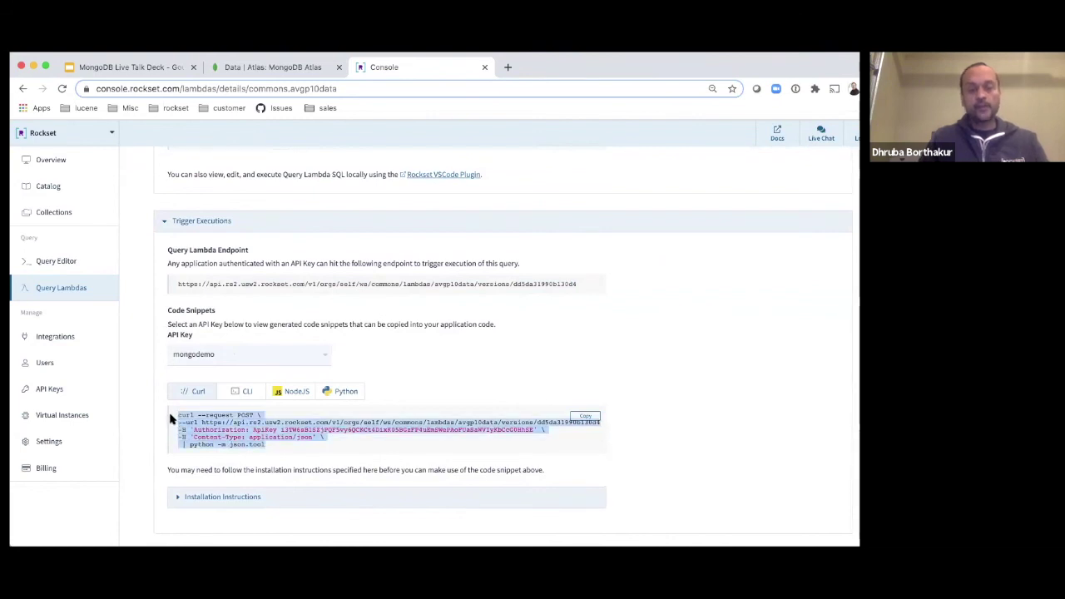
left_click(162, 424)
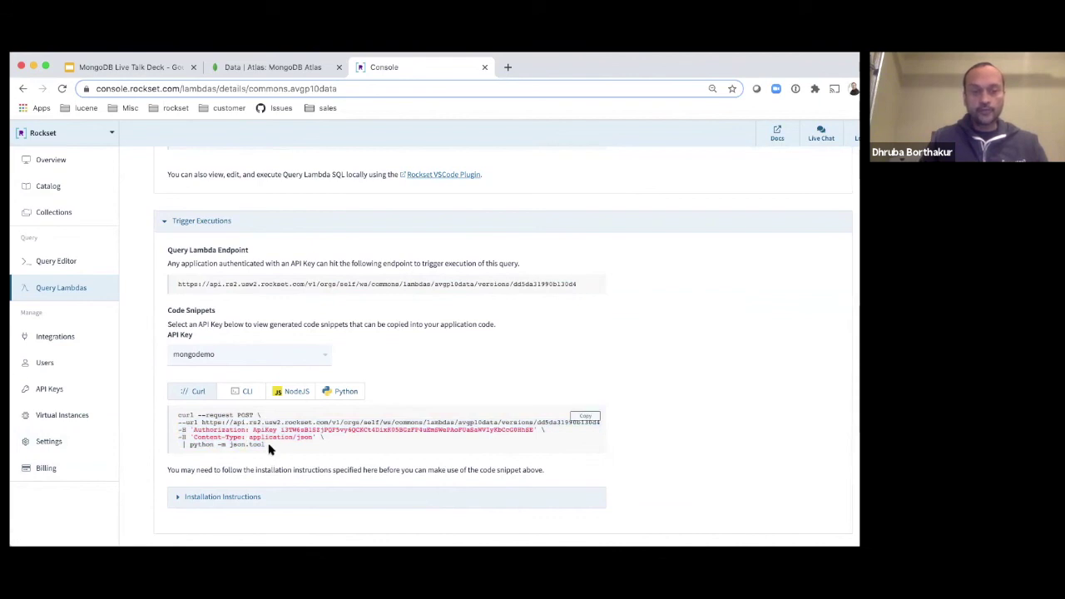
left_click(585, 415)
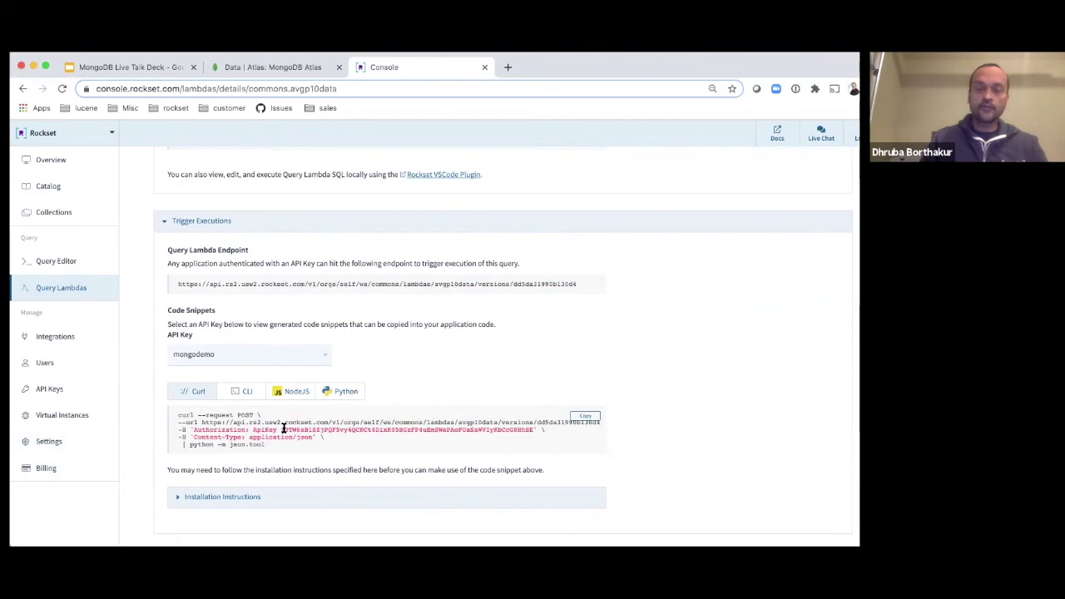
scroll(283, 428, "up", 5)
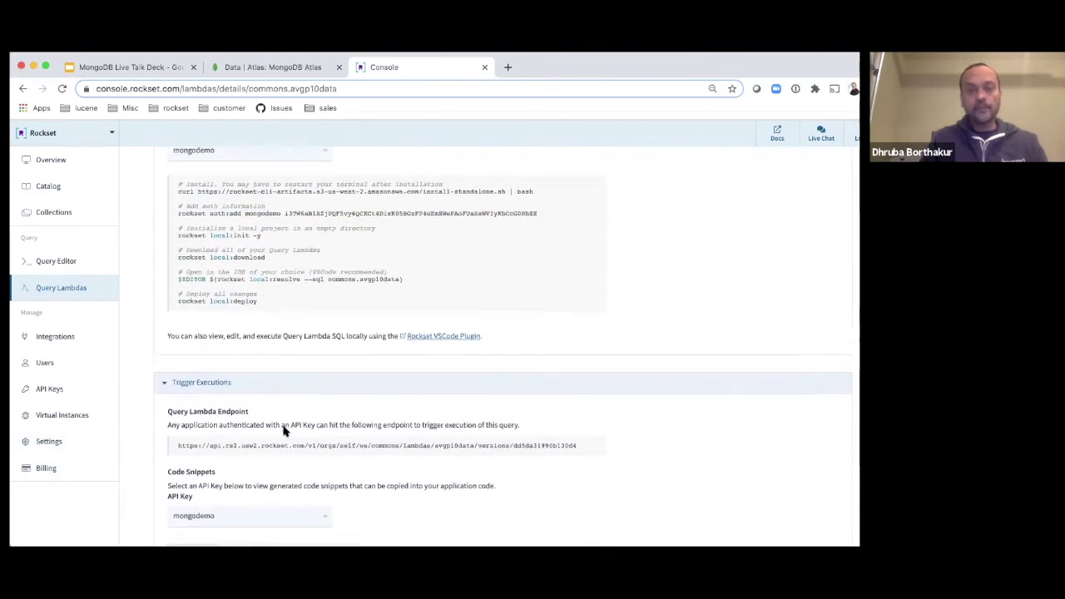
scroll(283, 430, "down", 3)
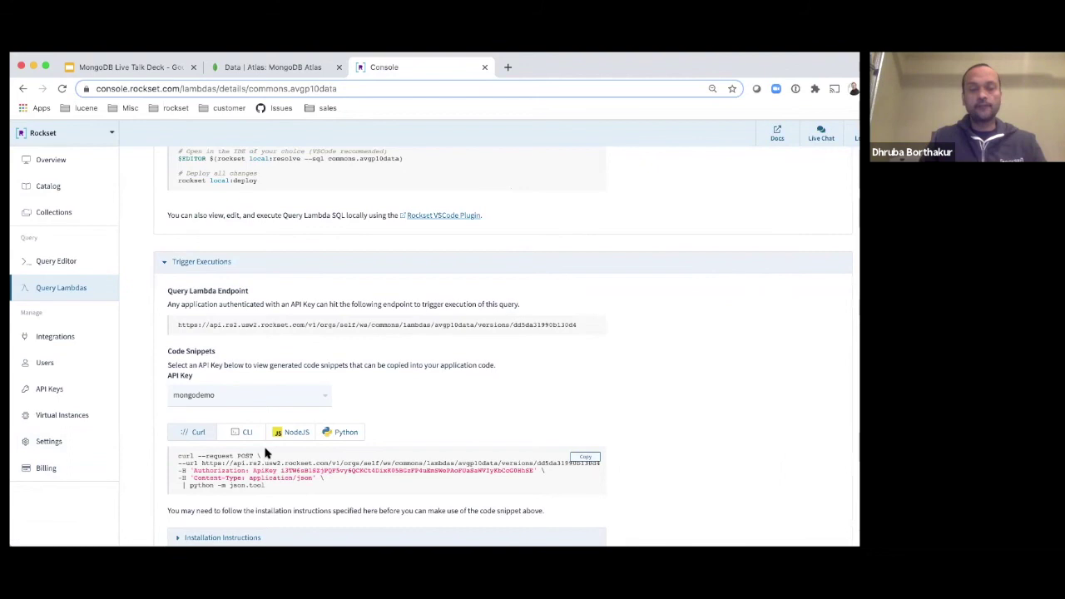
key("super+1")
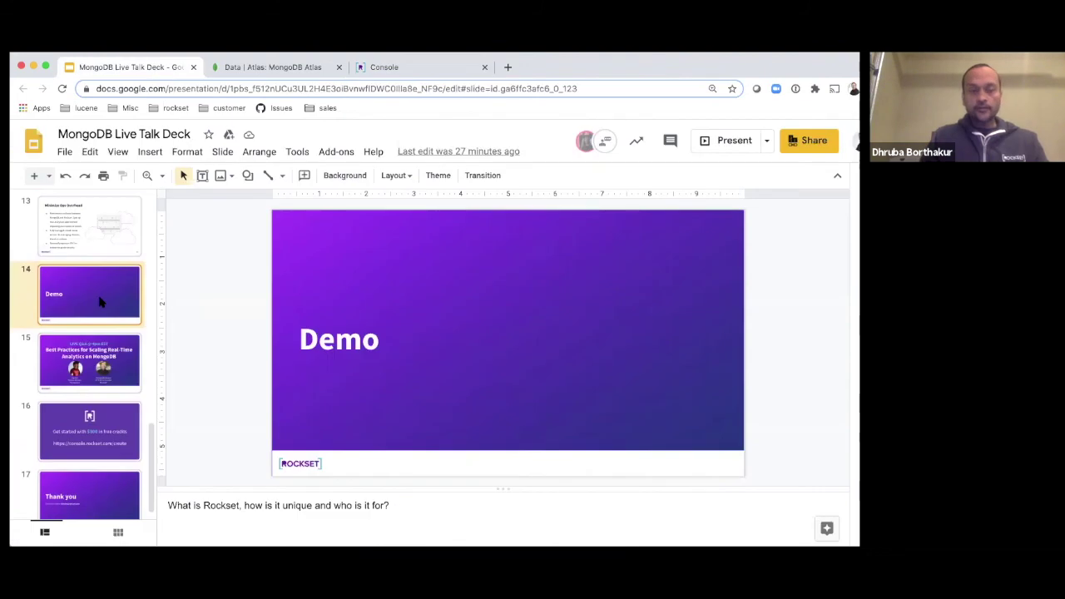
left_click(64, 355)
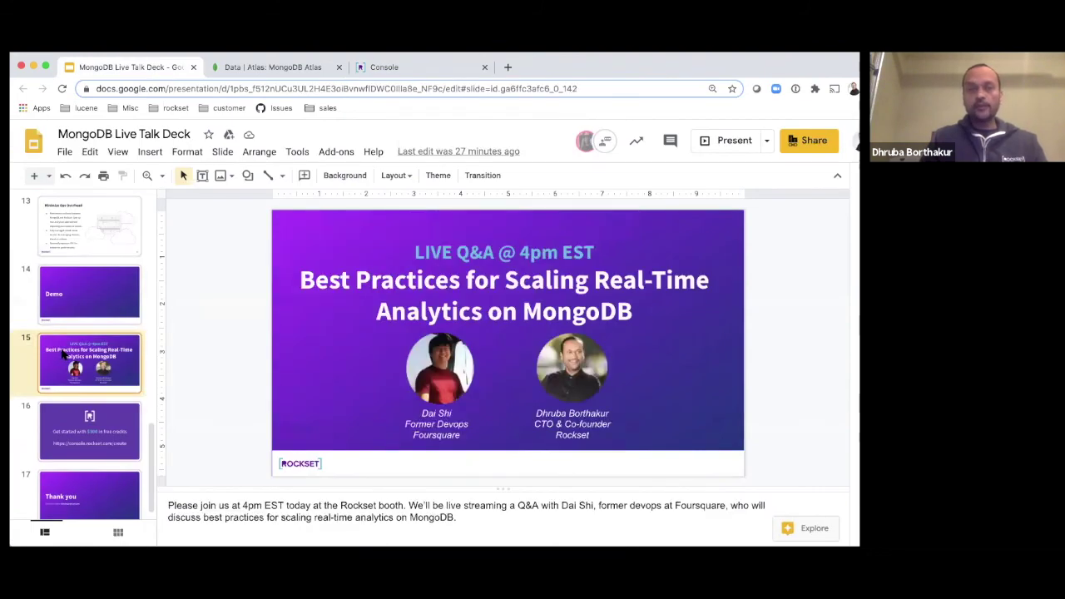